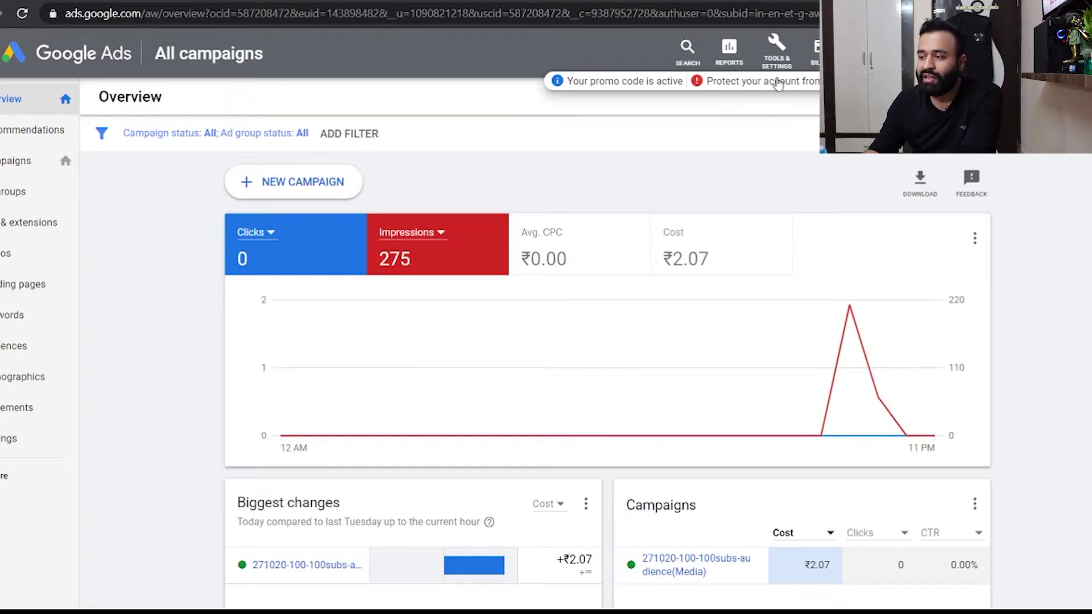
# Go to Tools & Settings > Audience manager and scroll through the existing remarketing audience lists.
pyautogui.click(778, 50)
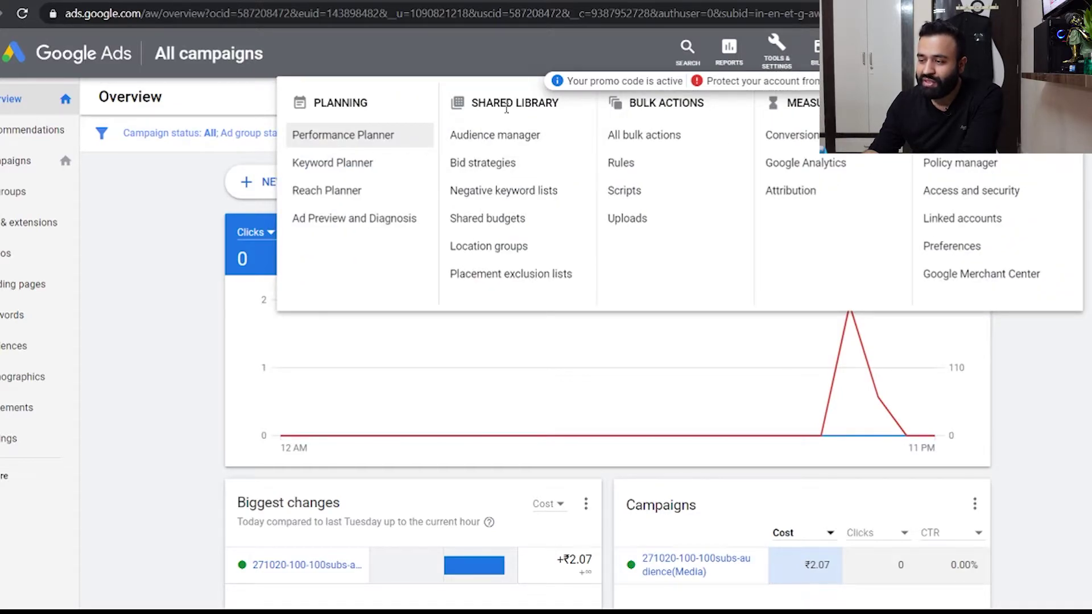
pyautogui.click(509, 134)
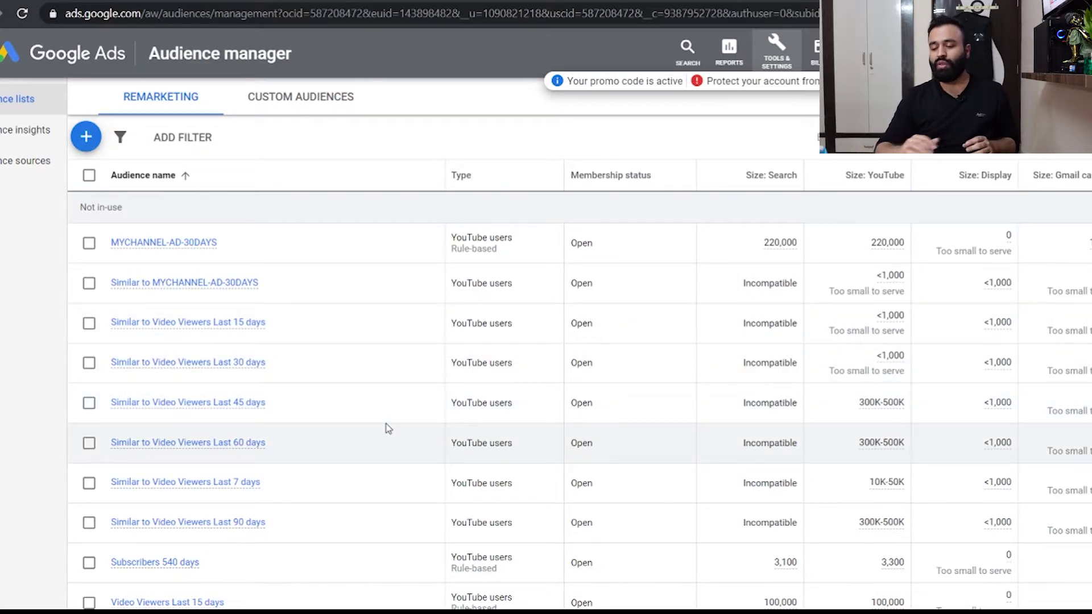
pyautogui.scroll(-3, 386, 427)
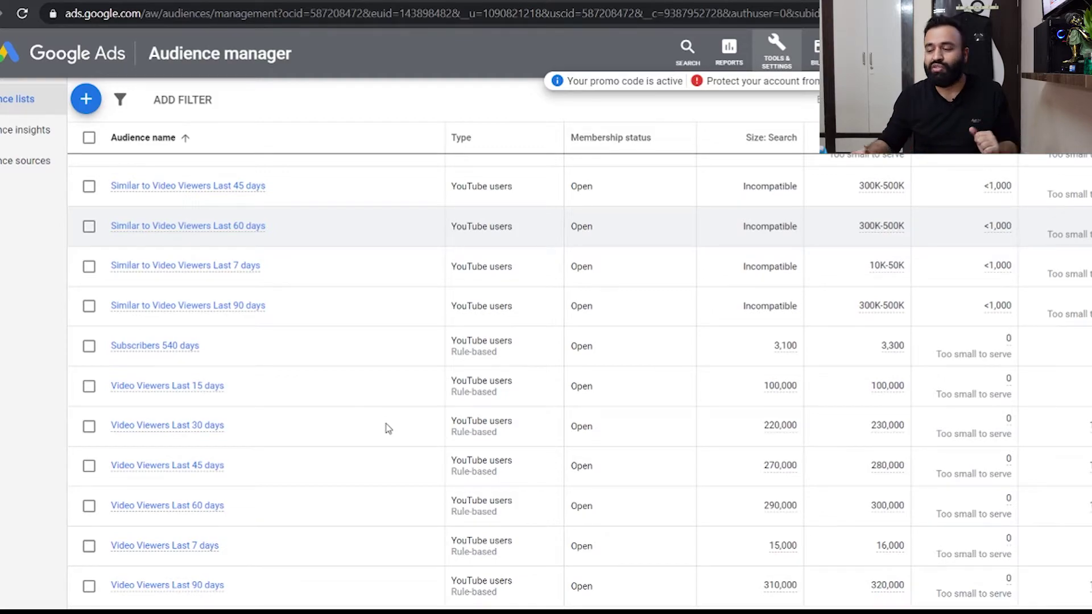
# Start a YouTube users audience named 'Experiment' with members who viewed any video from the channel.
pyautogui.click(87, 101)
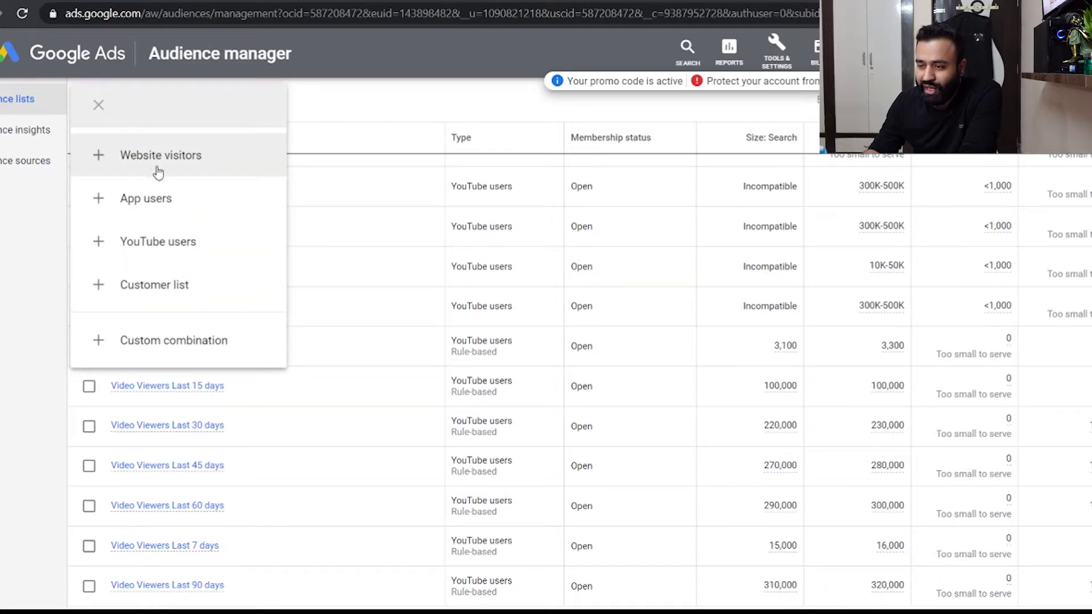
pyautogui.click(178, 243)
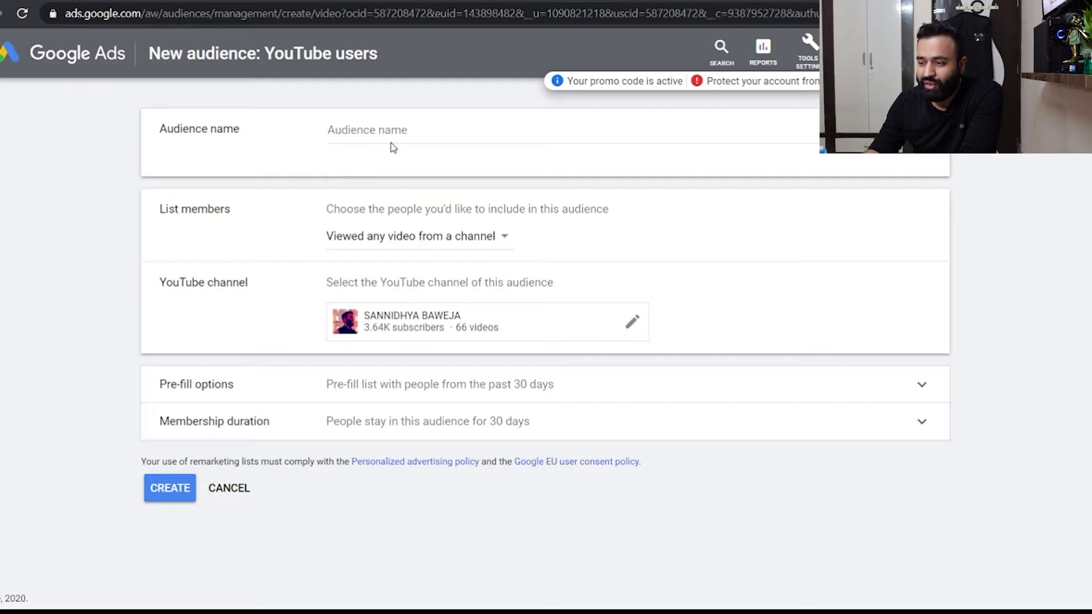
pyautogui.click(385, 134)
pyautogui.write('E')
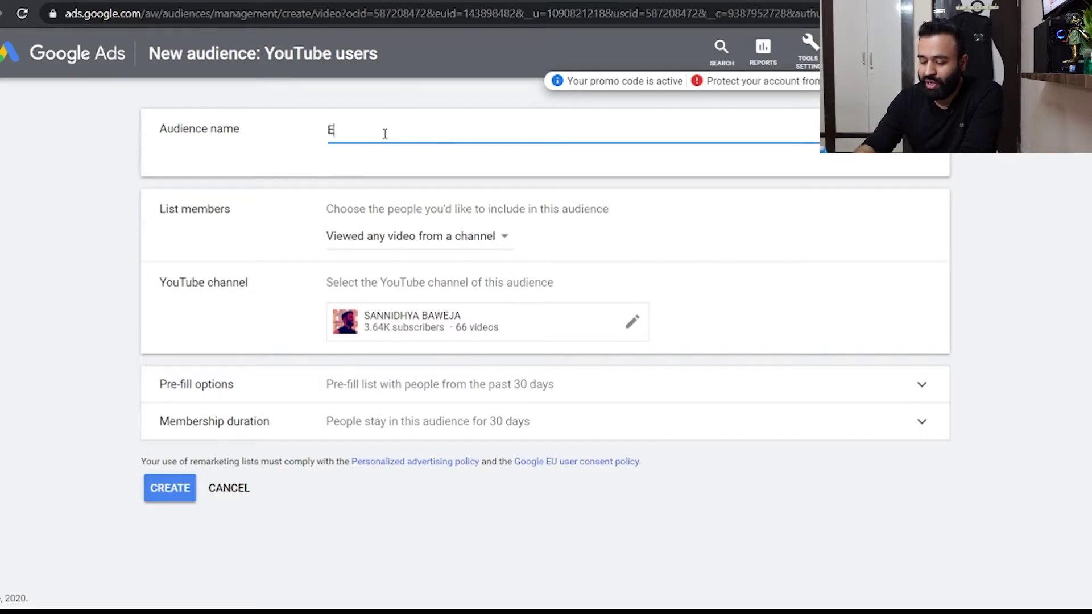
pyautogui.write('xperiment')
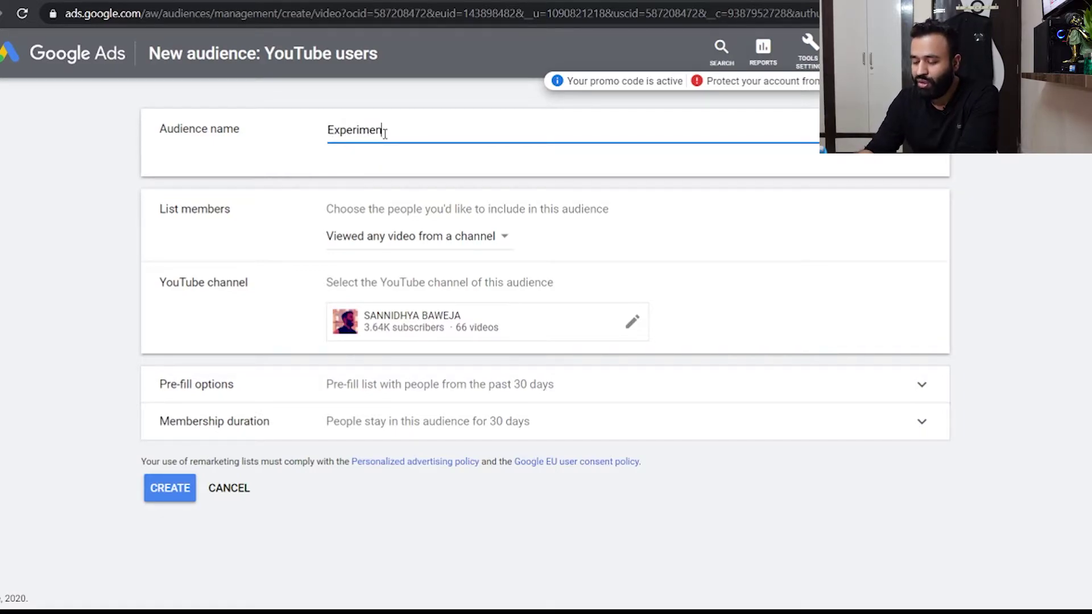
pyautogui.click(404, 235)
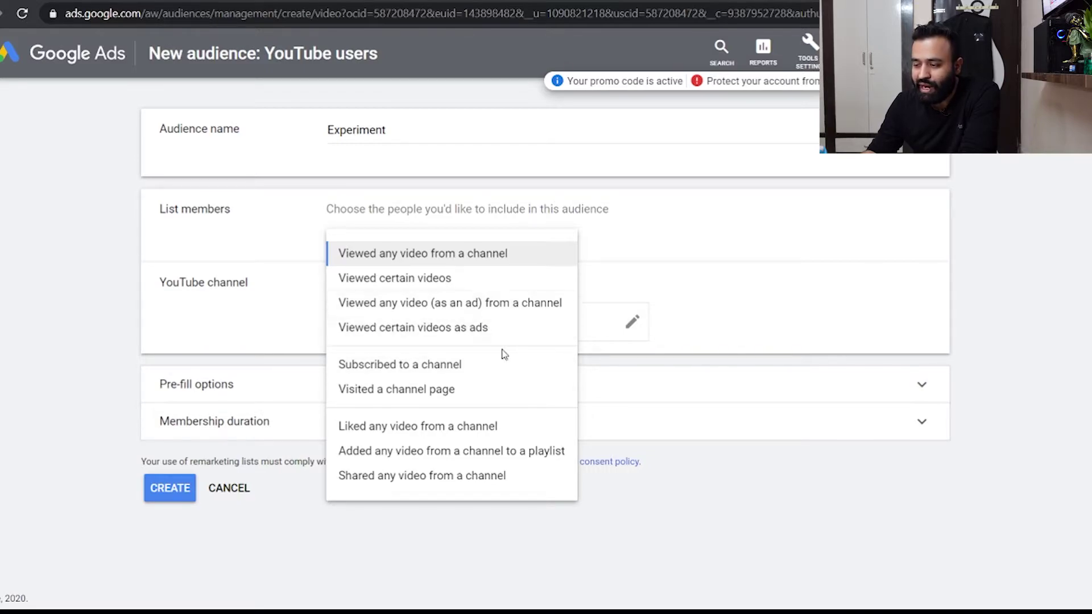
pyautogui.click(237, 336)
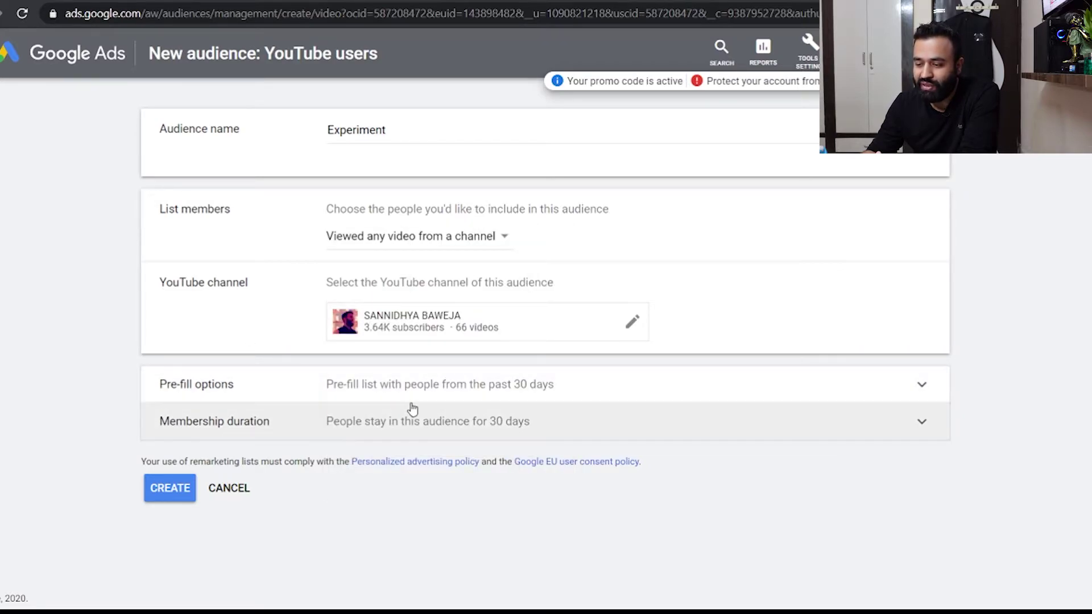
# Change the Experiment audience's membership duration from 30 days to 1 day.
pyautogui.click(429, 387)
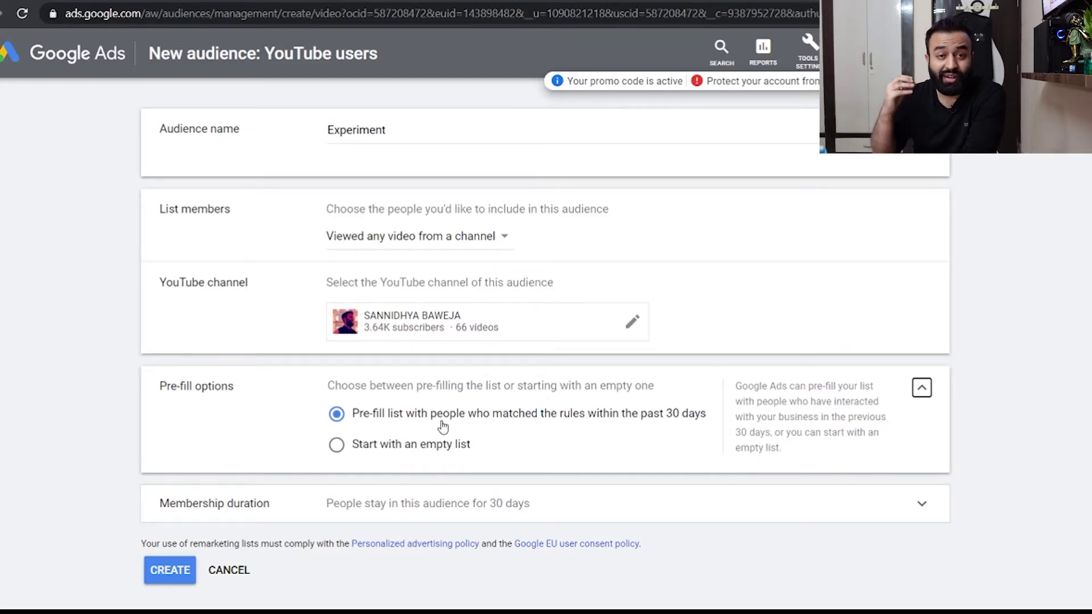
pyautogui.click(557, 503)
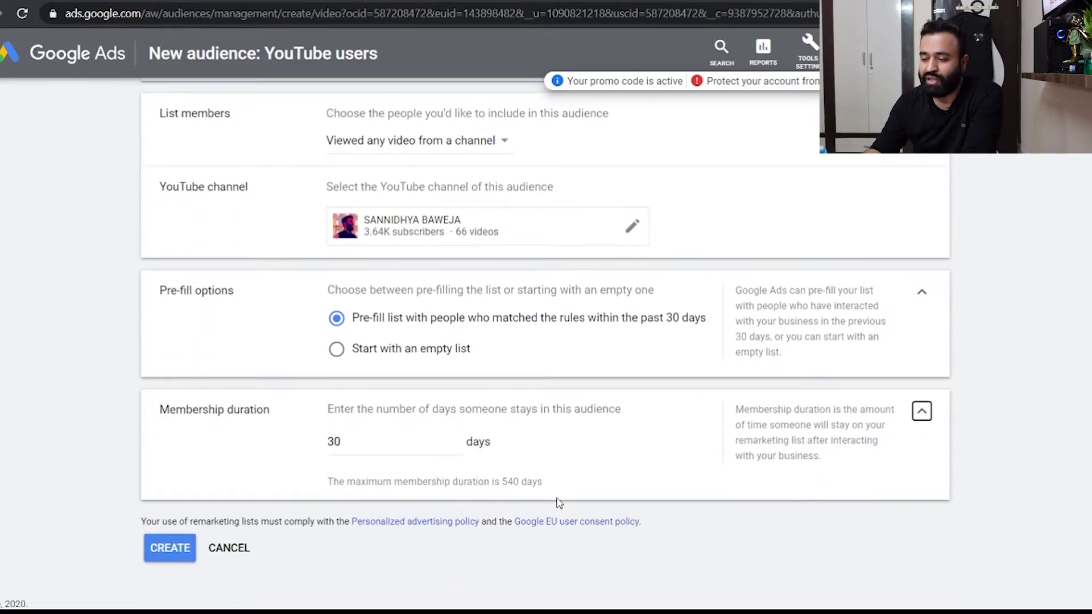
pyautogui.click(375, 439)
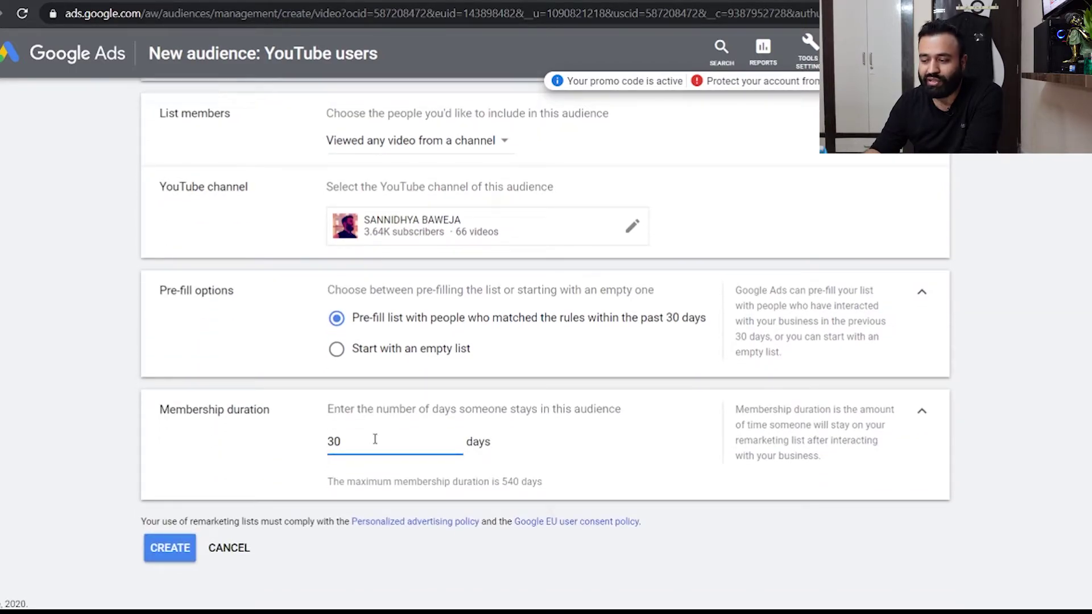
pyautogui.press('BackSpace')
pyautogui.press('BackSpace')
pyautogui.write('01')
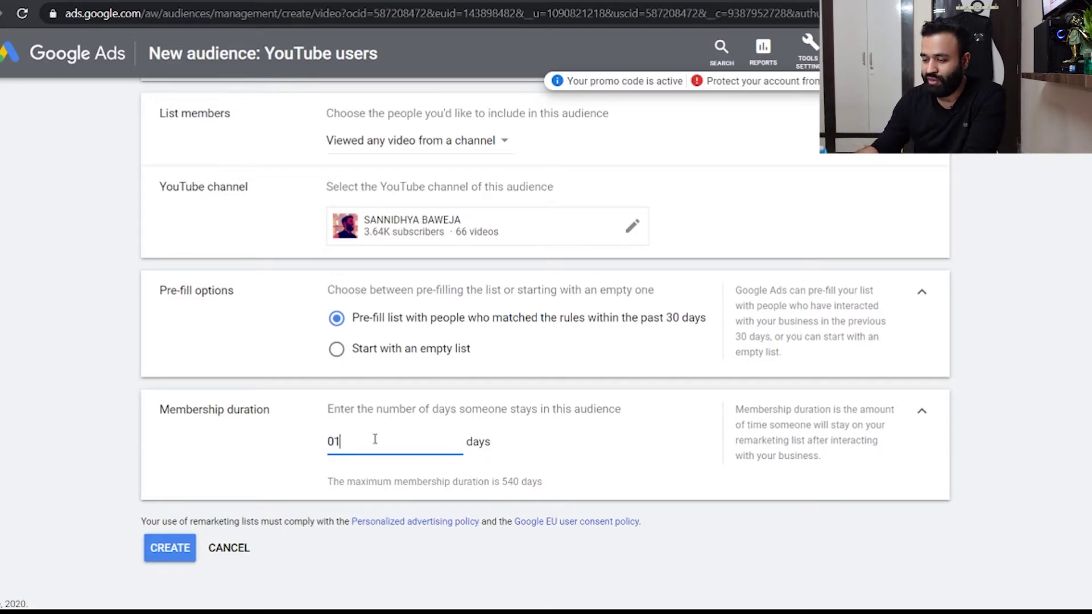
pyautogui.click(925, 417)
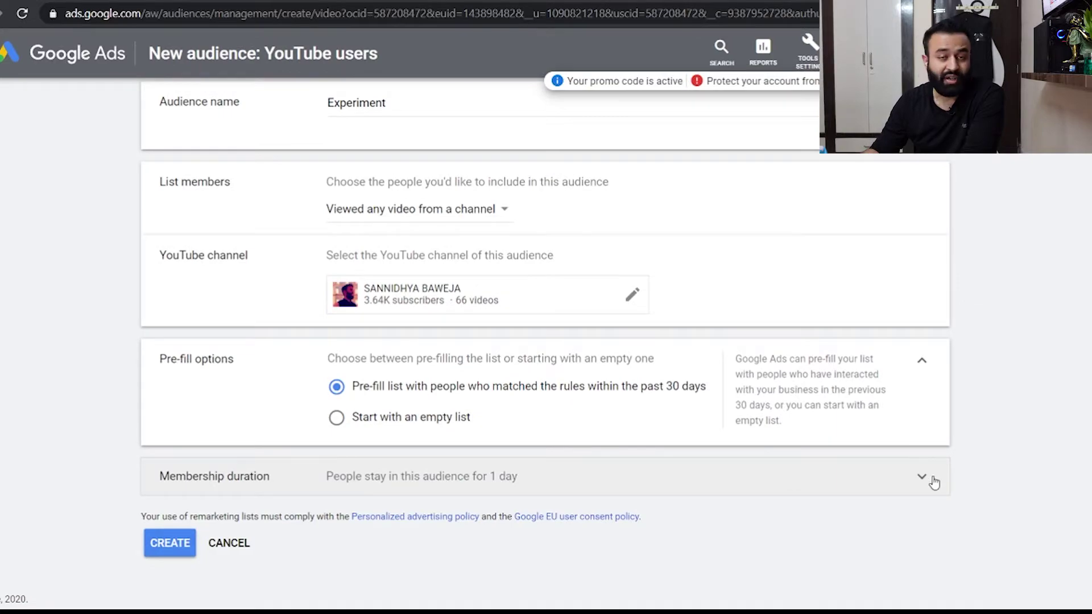
pyautogui.click(928, 484)
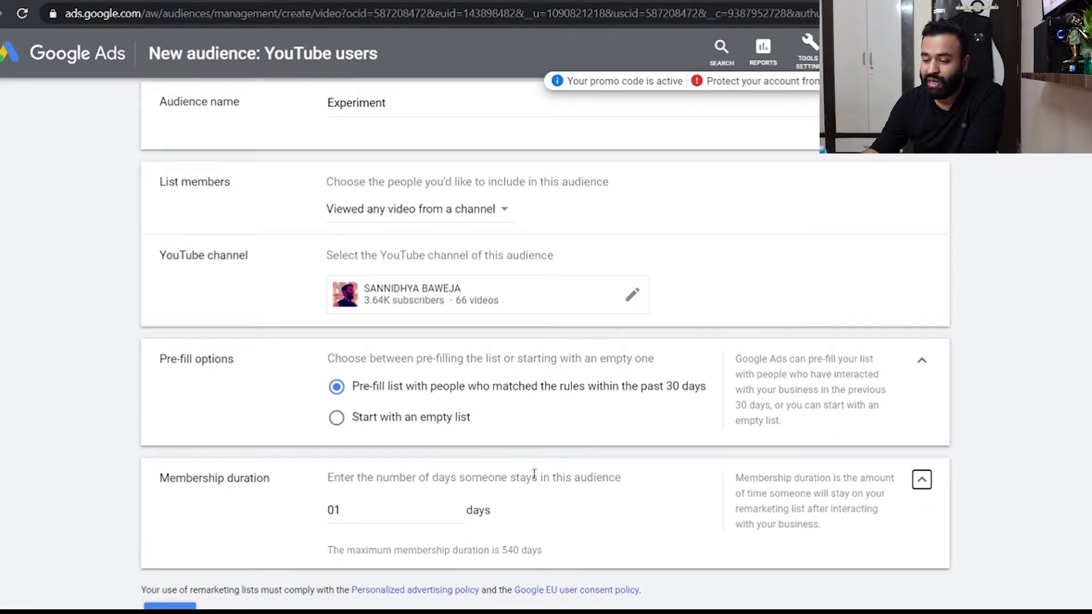
pyautogui.scroll(-1, 532, 475)
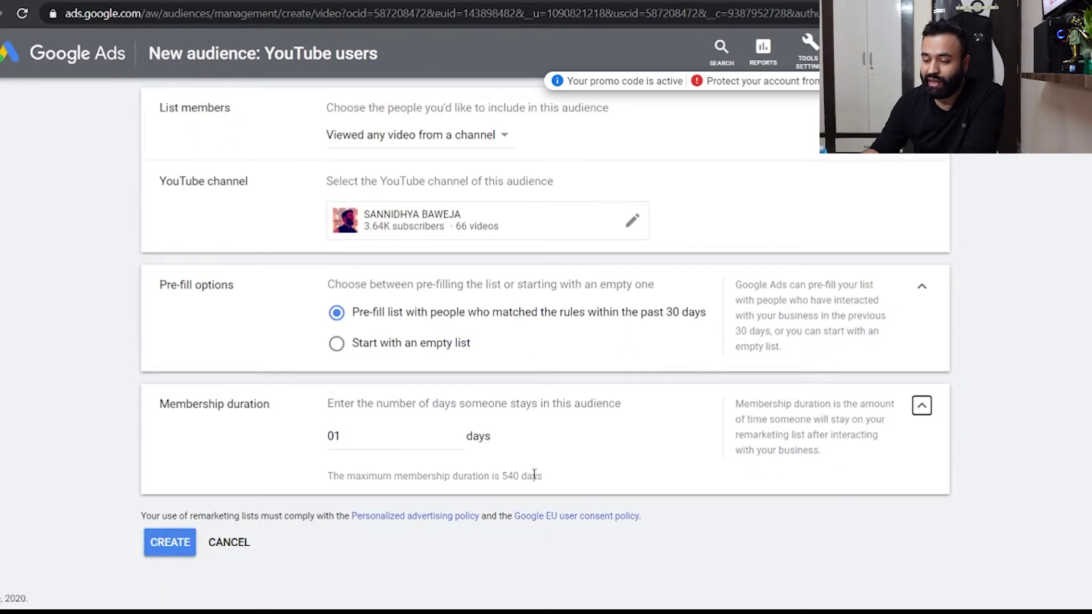
# Submit the Experiment audience with CREATE.
pyautogui.click(186, 547)
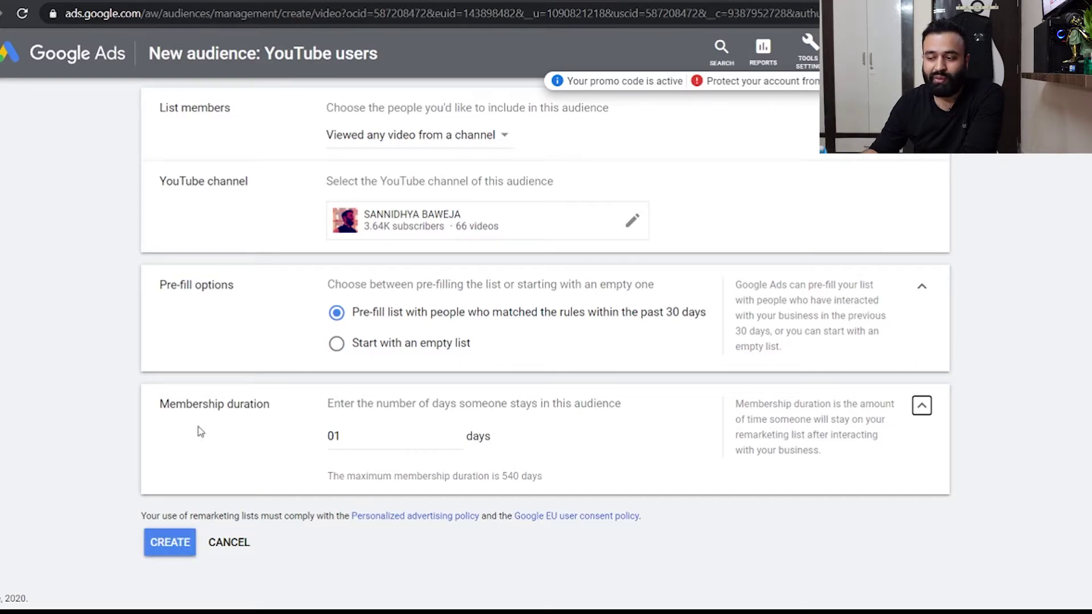
pyautogui.scroll(-2, 197, 421)
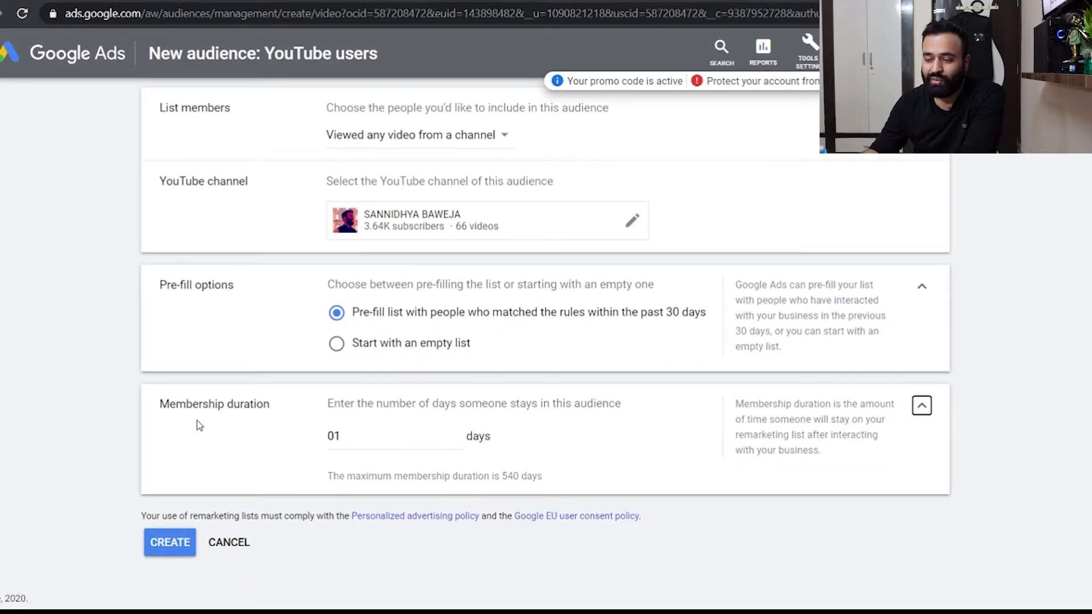
pyautogui.click(170, 545)
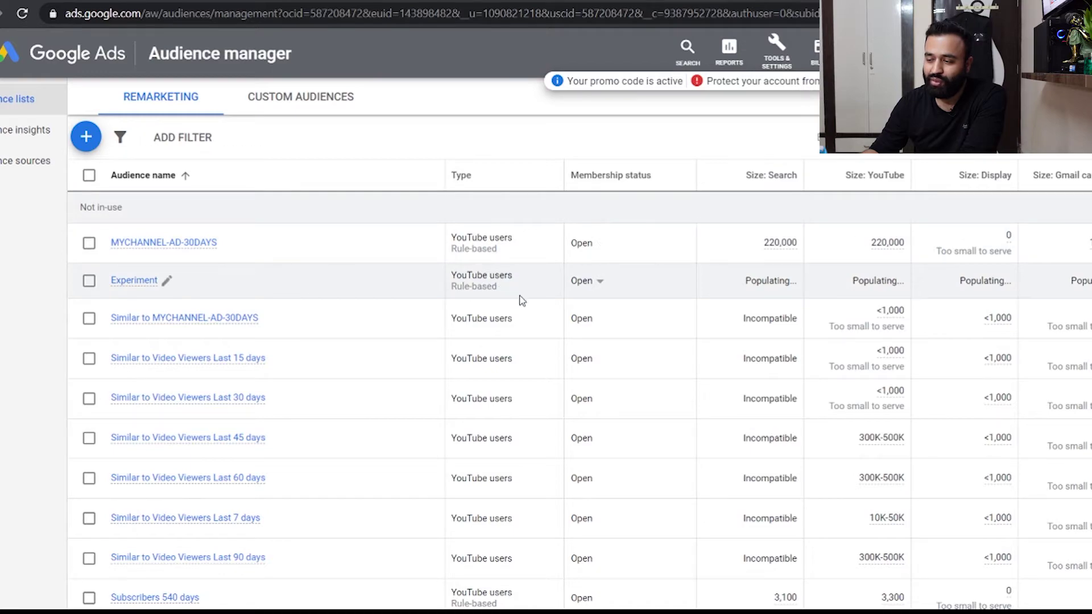
# Tick the Experiment audience and check its still-populating Search, YouTube and Display sizes in the table.
pyautogui.click(90, 281)
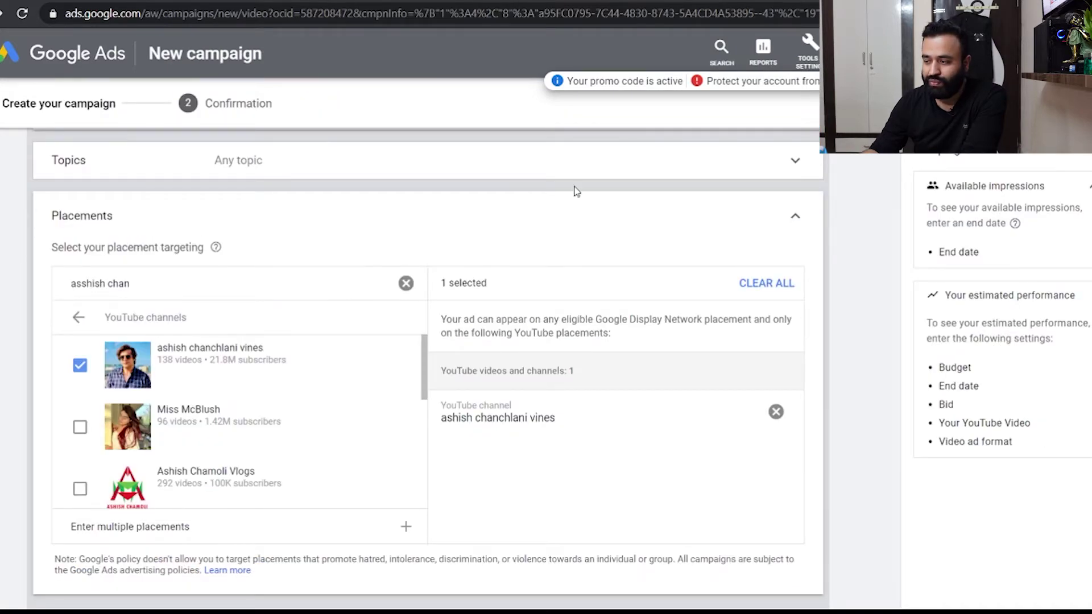
pyautogui.click(797, 217)
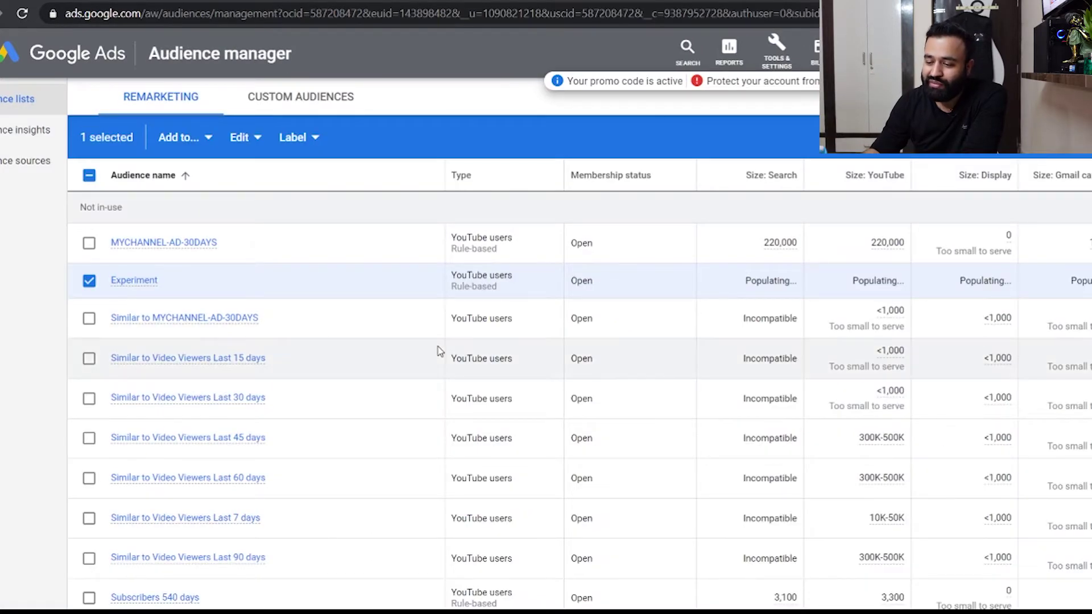
pyautogui.scroll(-5, 439, 349)
pyautogui.scroll(-2, 437, 351)
pyautogui.scroll(3, 438, 351)
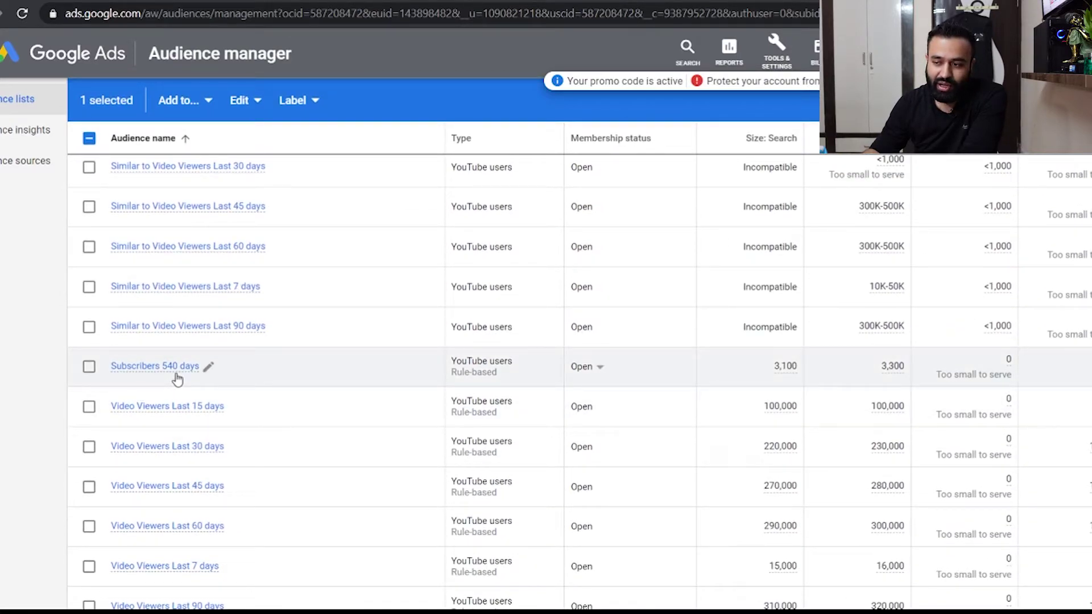
pyautogui.scroll(4, 177, 379)
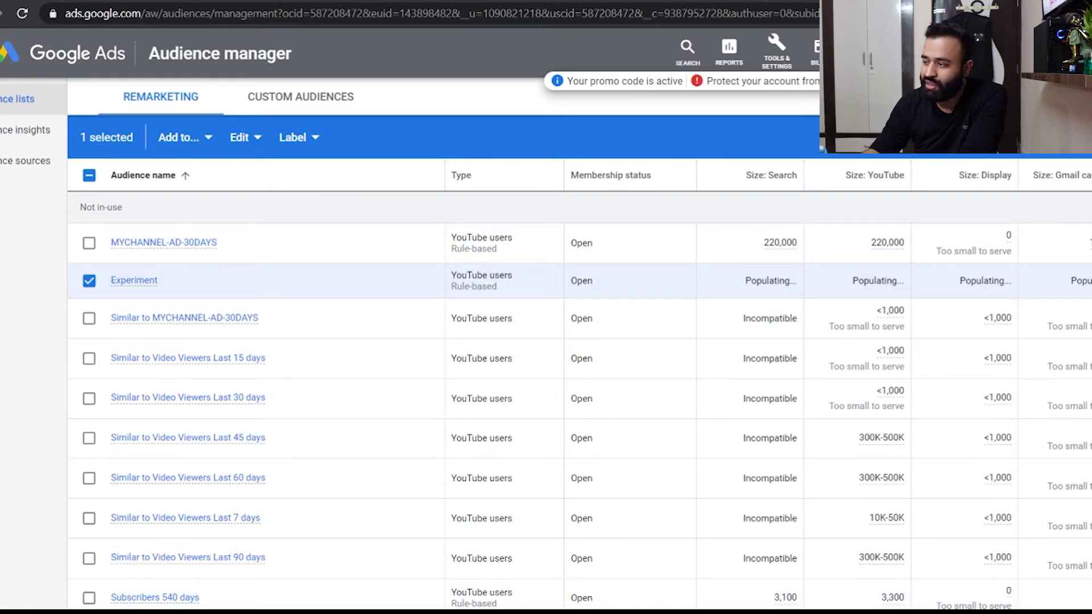
pyautogui.click(89, 176)
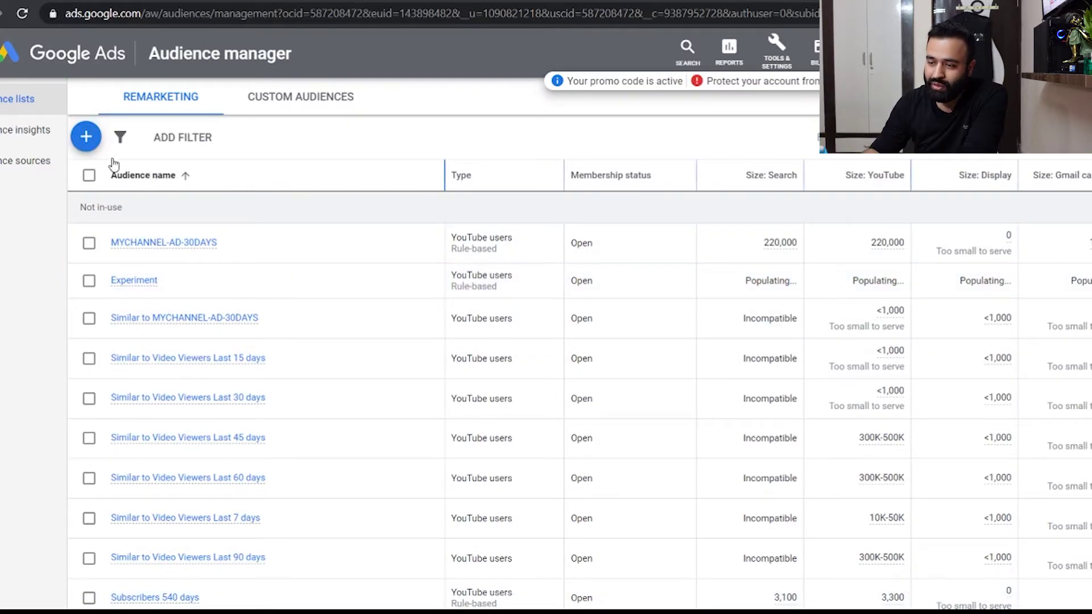
pyautogui.click(88, 142)
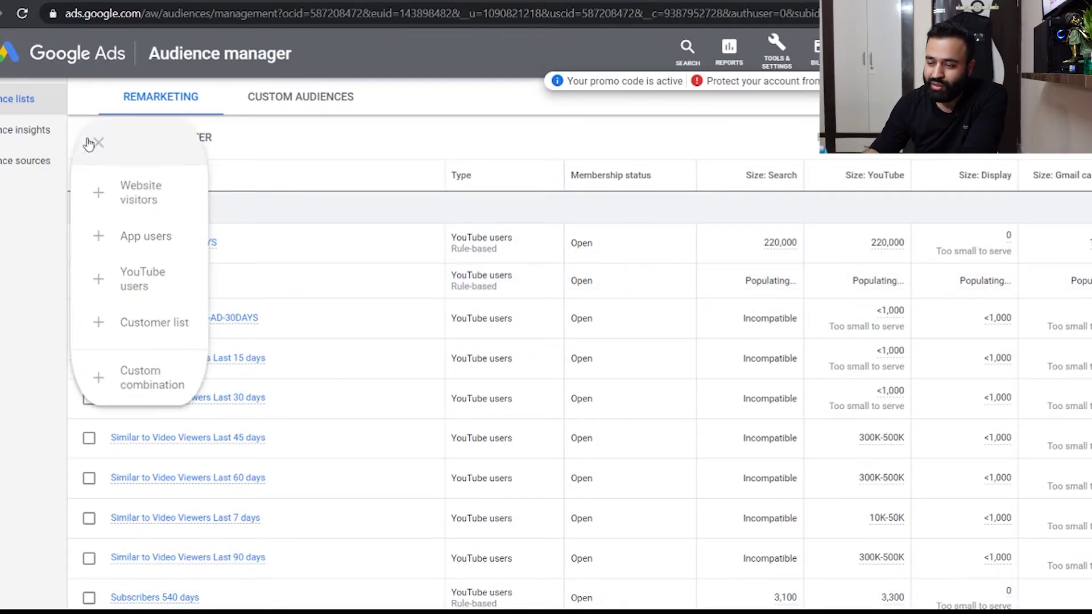
pyautogui.click(174, 291)
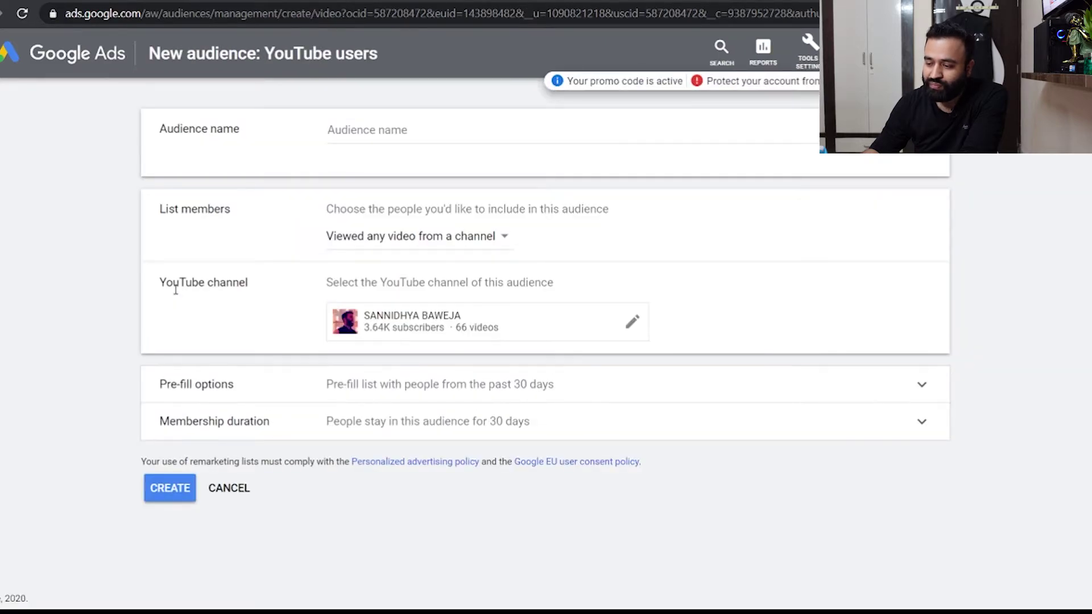
pyautogui.click(442, 238)
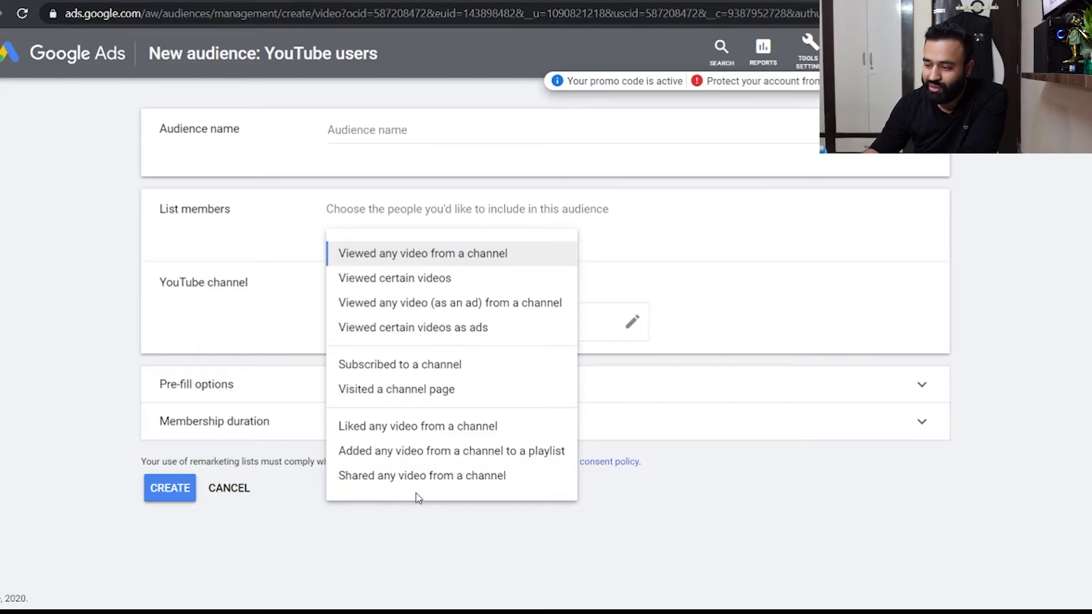
pyautogui.click(442, 367)
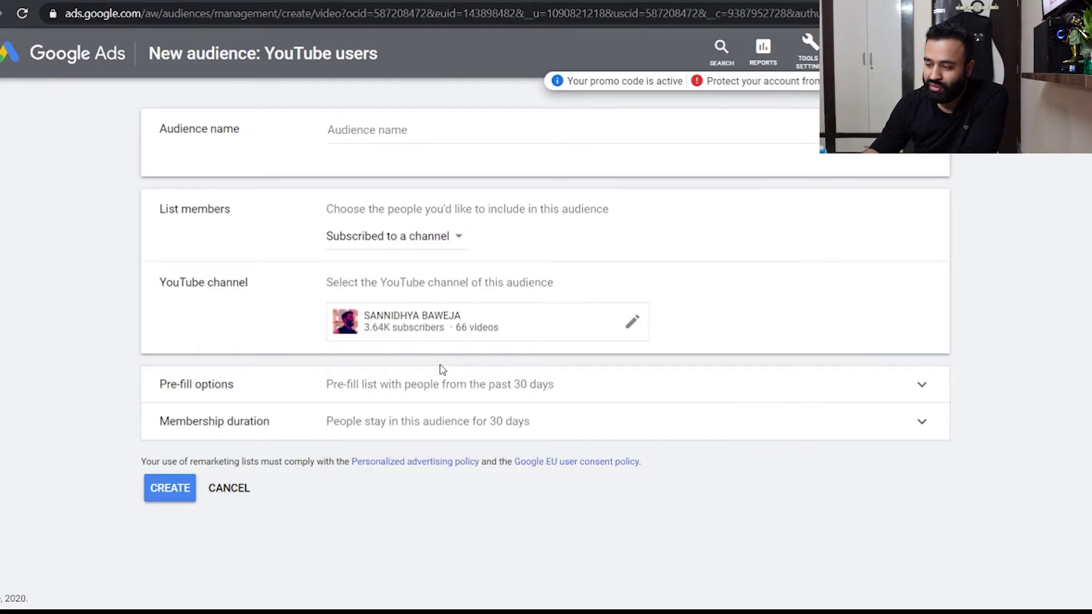
pyautogui.click(424, 436)
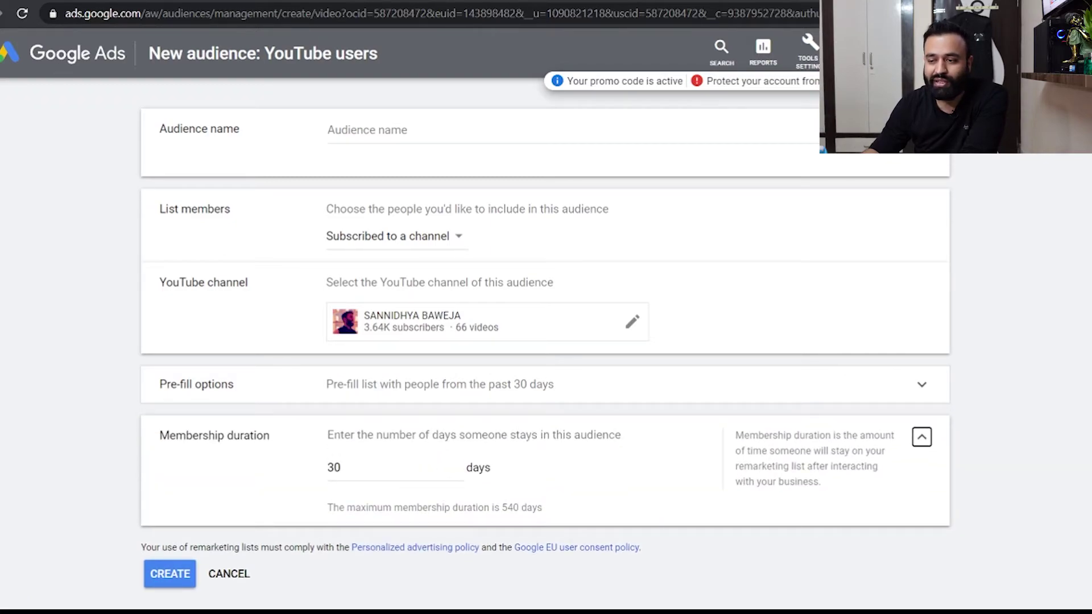
pyautogui.hotkey('alt', 'Left')
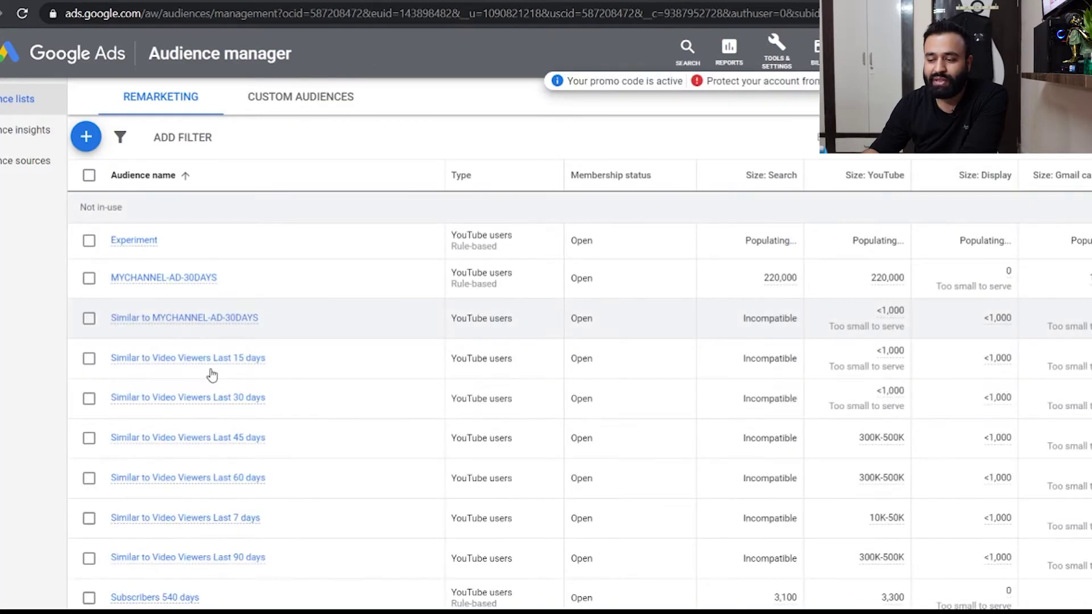
pyautogui.scroll(-1, 255, 470)
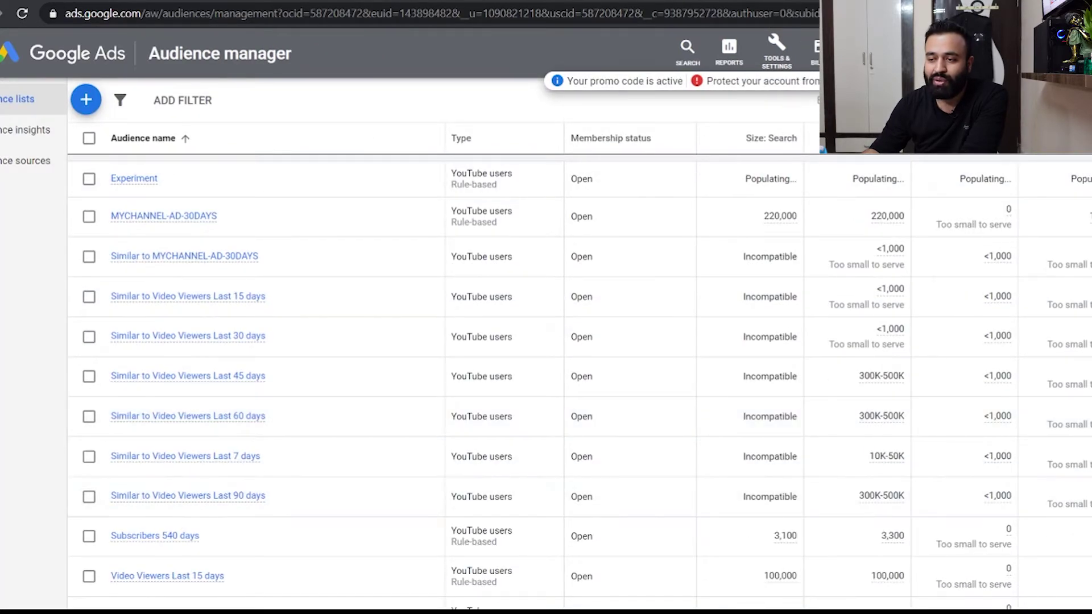
# Return to the new campaign, collapse Keywords and expand the ad group's Audiences section.
pyautogui.hotkey('ctrl', 'Tab')
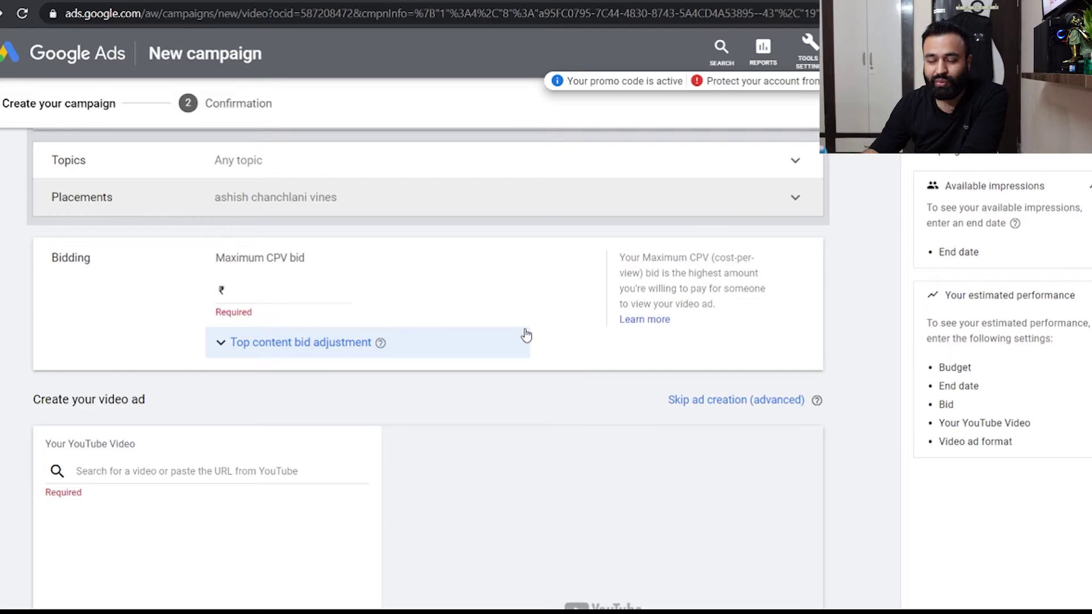
pyautogui.scroll(2, 524, 334)
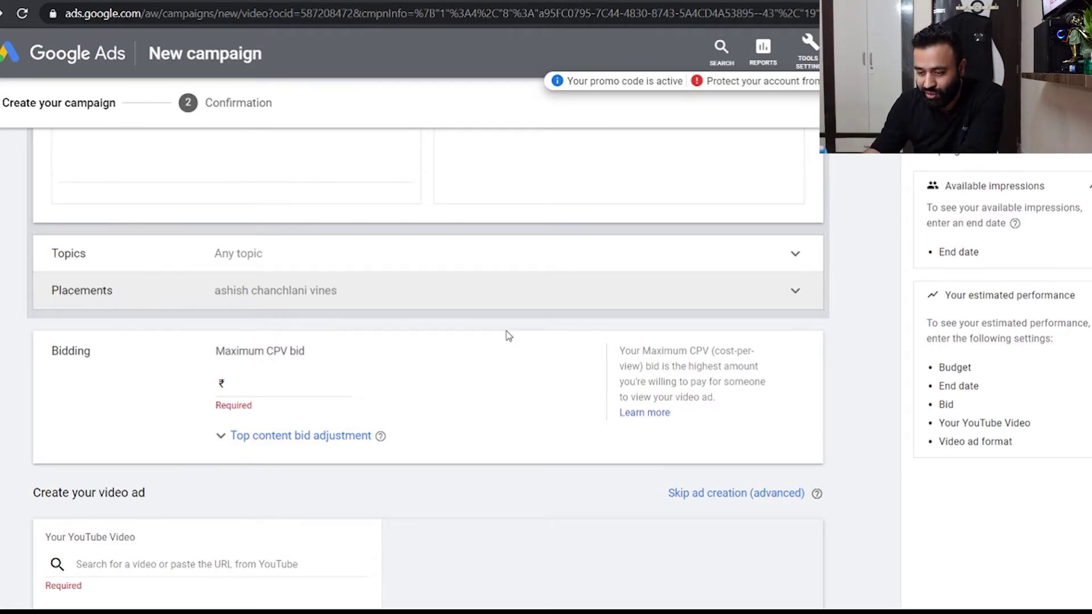
pyautogui.scroll(7, 192, 373)
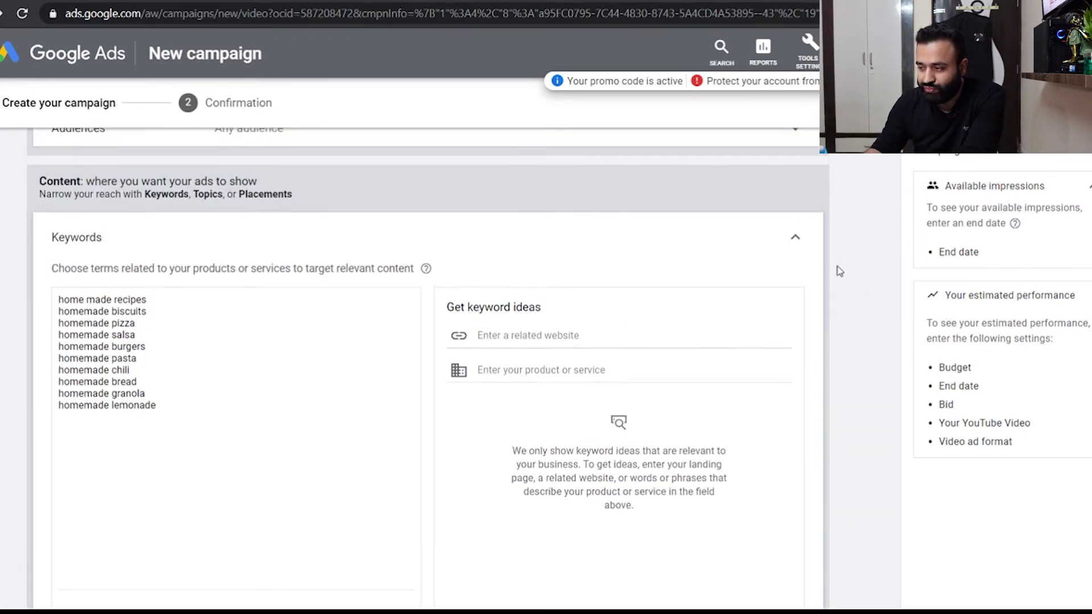
pyautogui.click(792, 242)
pyautogui.scroll(4, 263, 324)
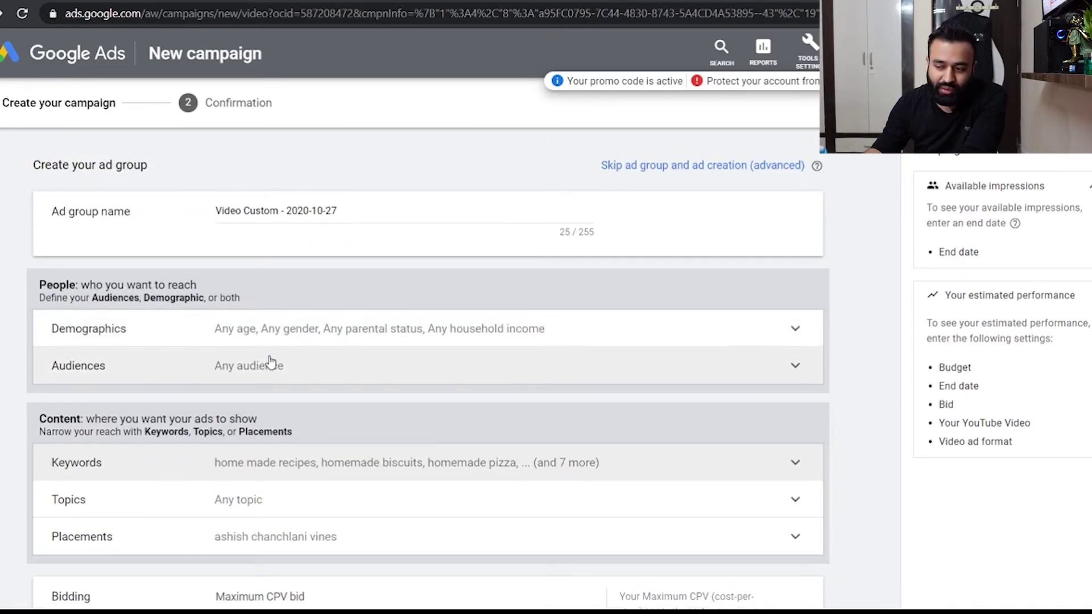
pyautogui.click(276, 367)
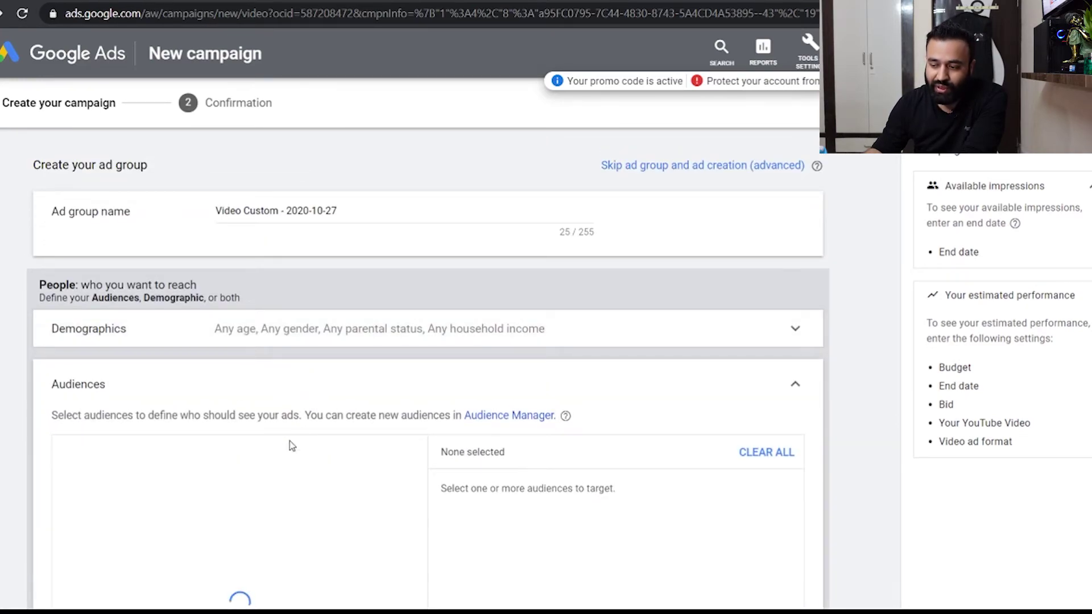
# Target Video Viewers Last 60 days under Browse > How they have interacted with your business.
pyautogui.scroll(-4, 262, 479)
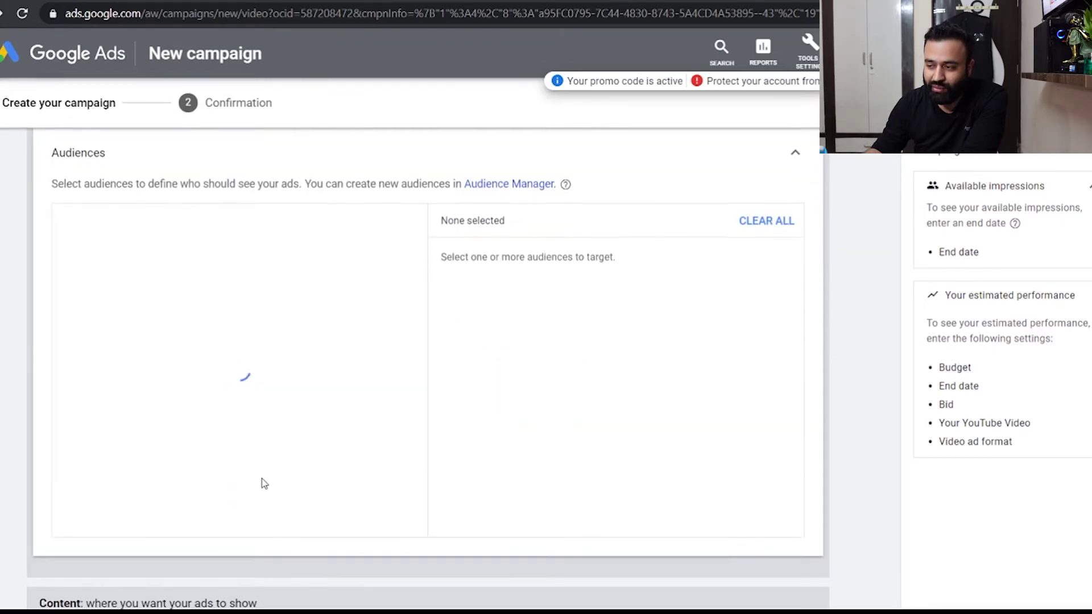
pyautogui.scroll(1, 261, 483)
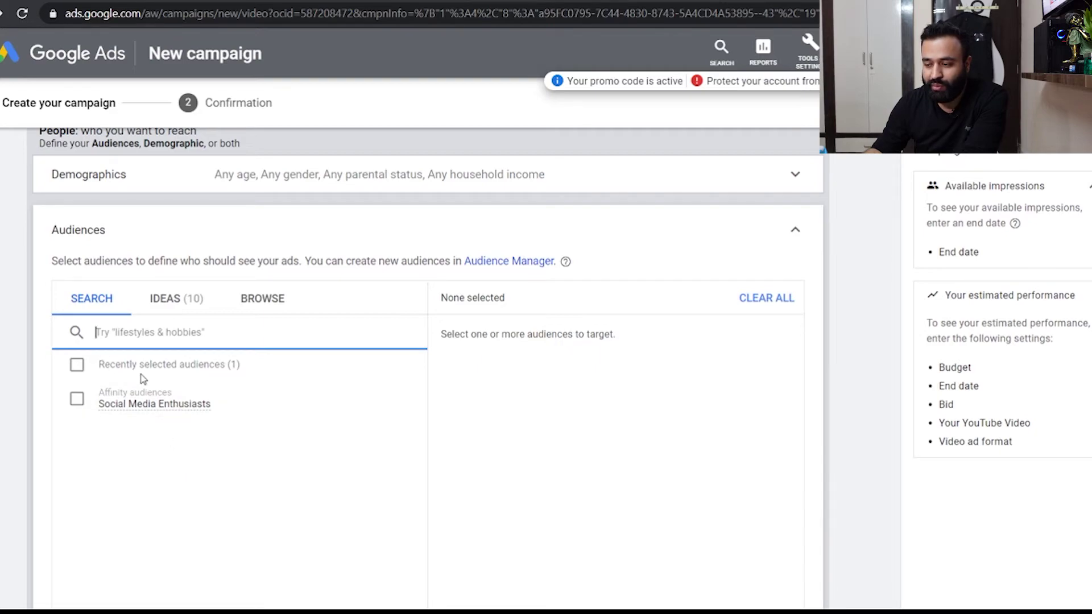
pyautogui.scroll(-1, 142, 378)
pyautogui.click(173, 257)
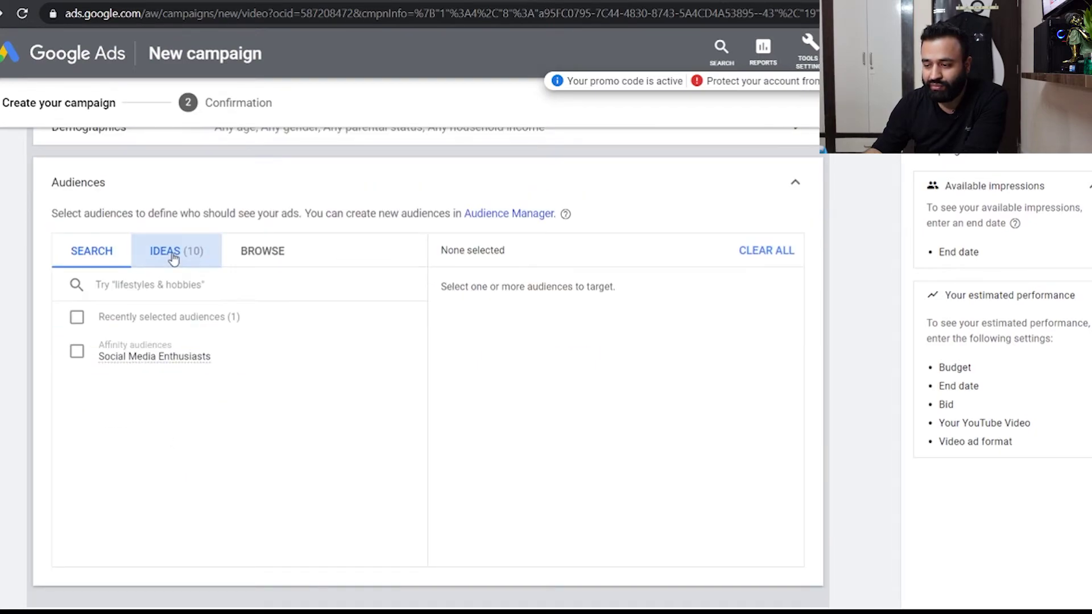
pyautogui.click(262, 251)
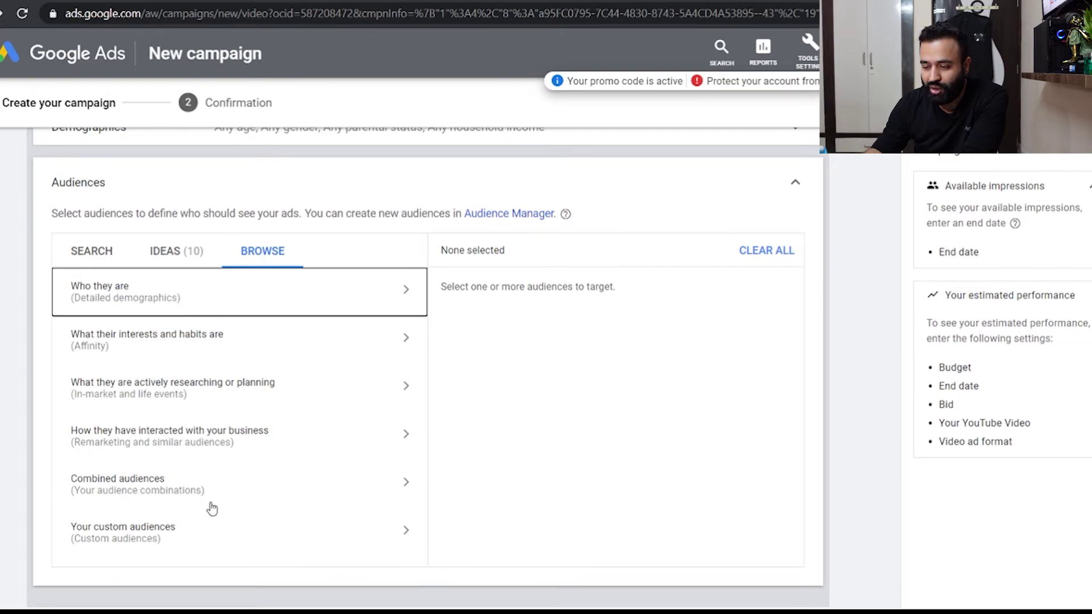
pyautogui.scroll(-1, 195, 446)
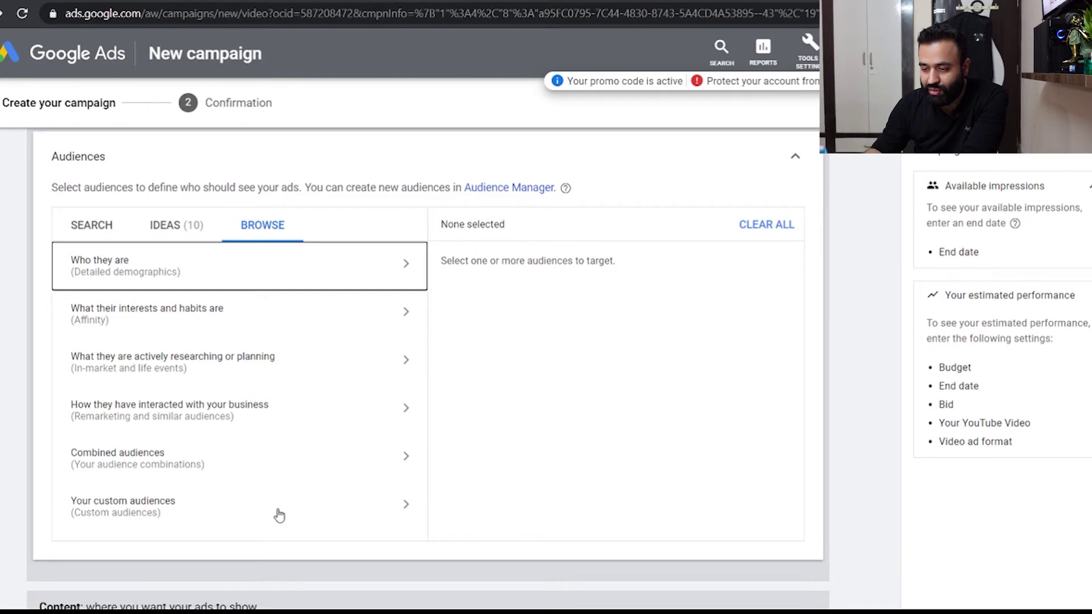
pyautogui.click(270, 419)
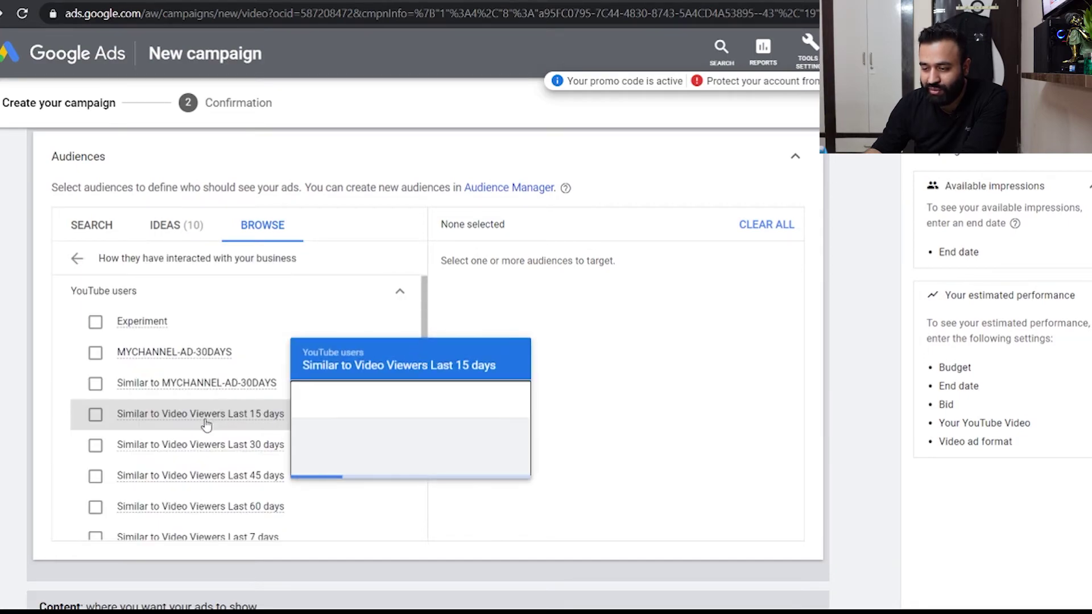
pyautogui.scroll(-1, 114, 420)
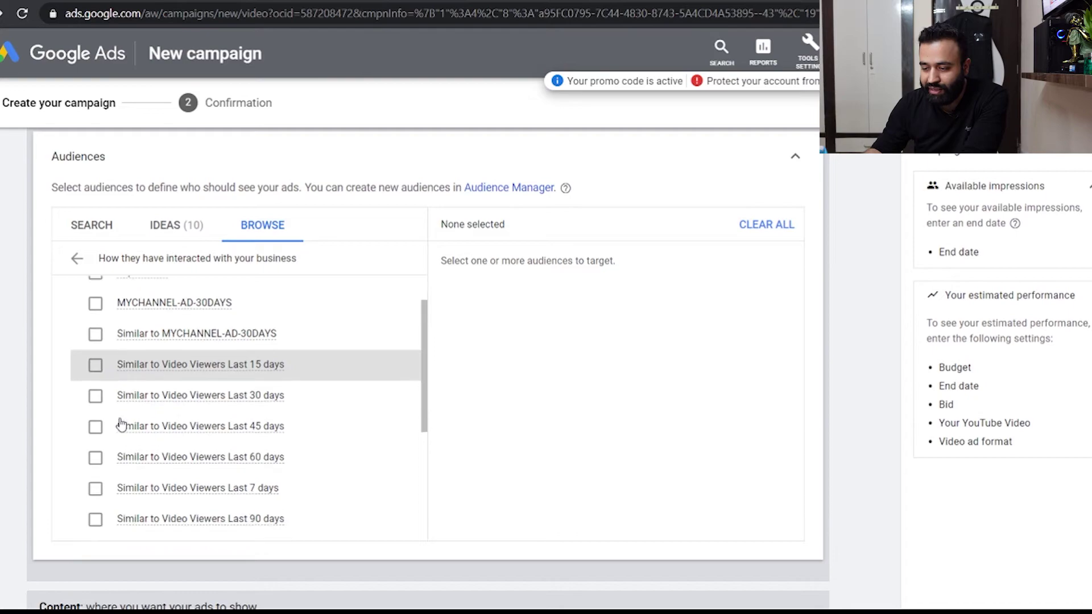
pyautogui.scroll(-5, 117, 422)
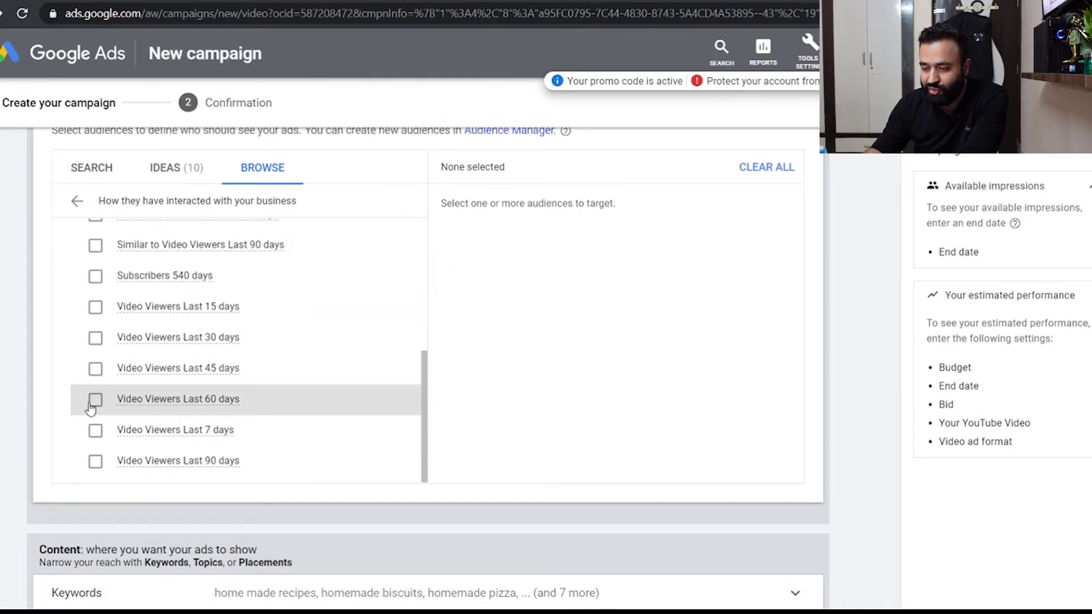
pyautogui.click(95, 399)
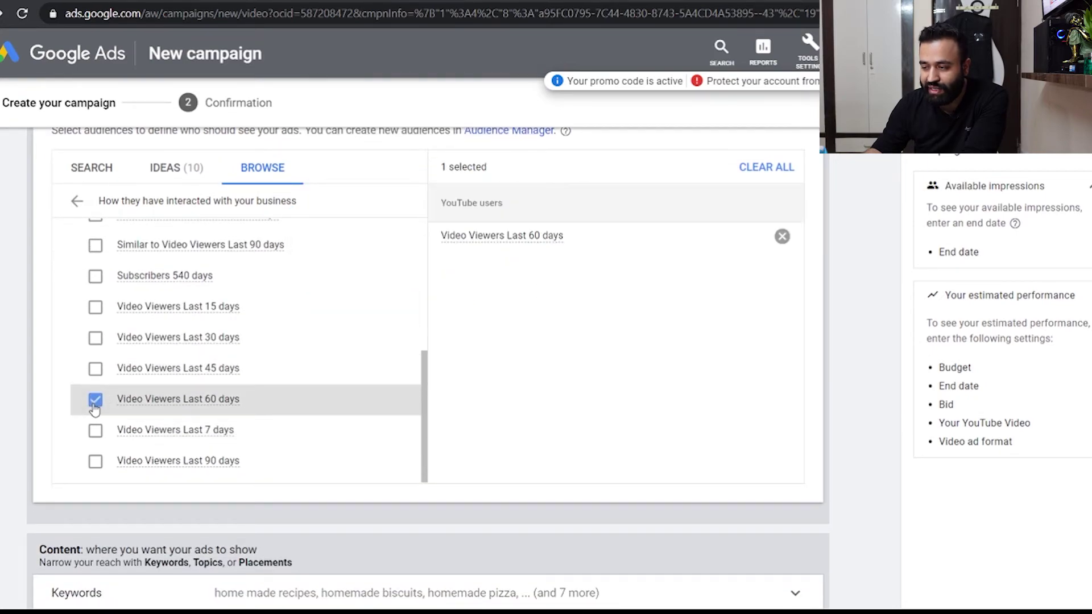
# Delete all existing keywords from the ad group.
pyautogui.scroll(-3, 621, 355)
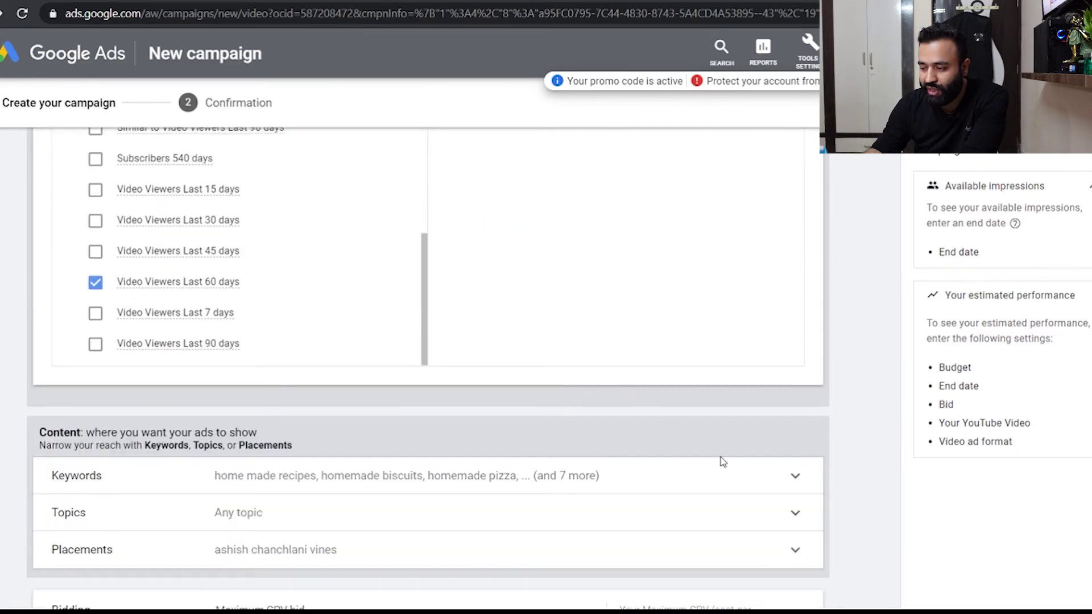
pyautogui.click(736, 477)
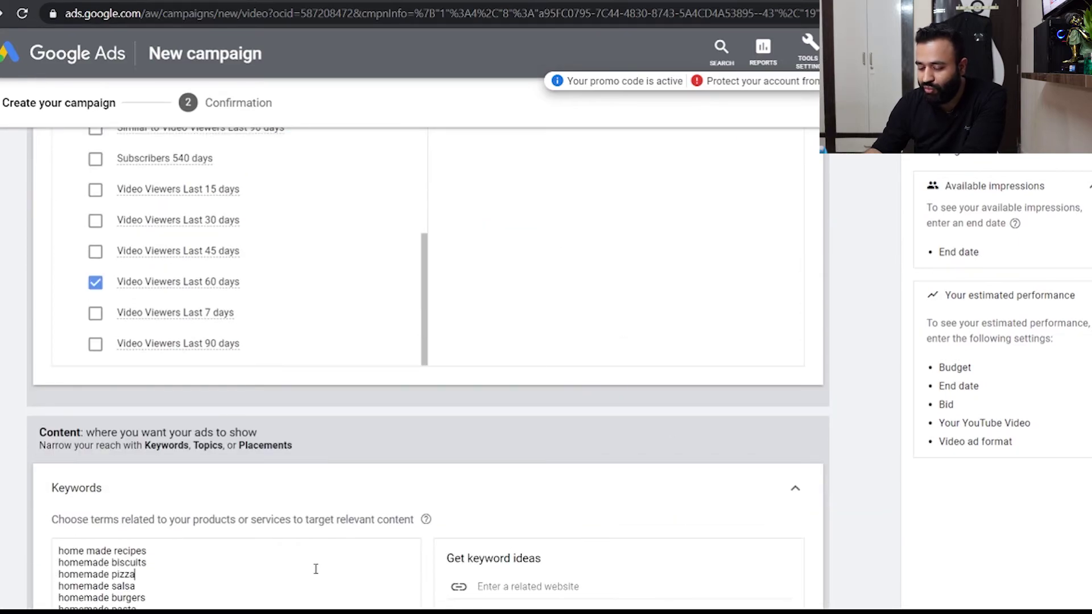
pyautogui.hotkey('ctrl', 'a')
pyautogui.press('BackSpace')
pyautogui.scroll(-2, 1, 518)
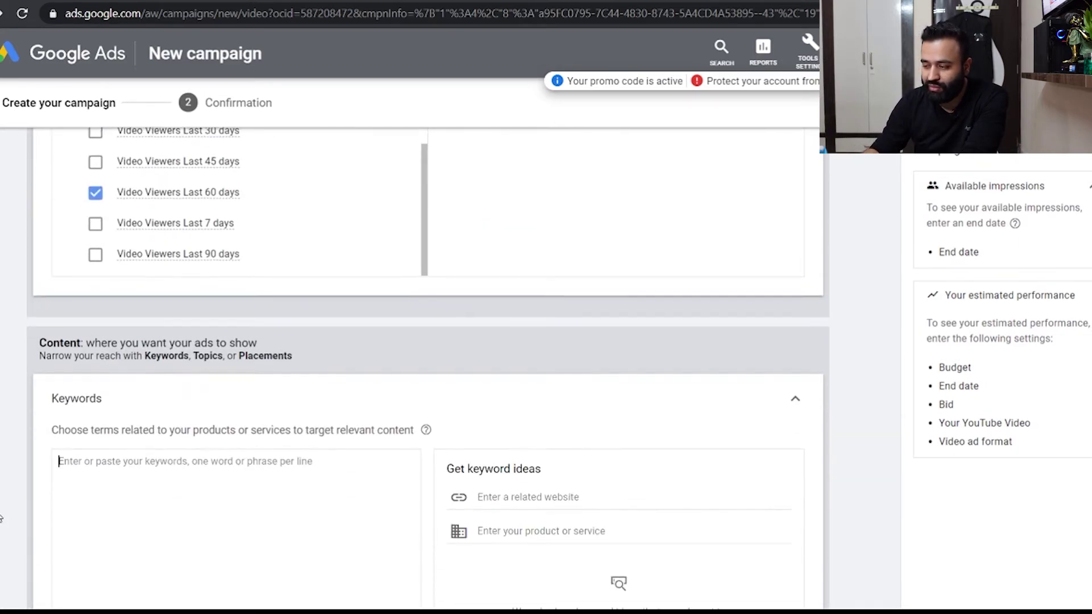
pyautogui.click(804, 404)
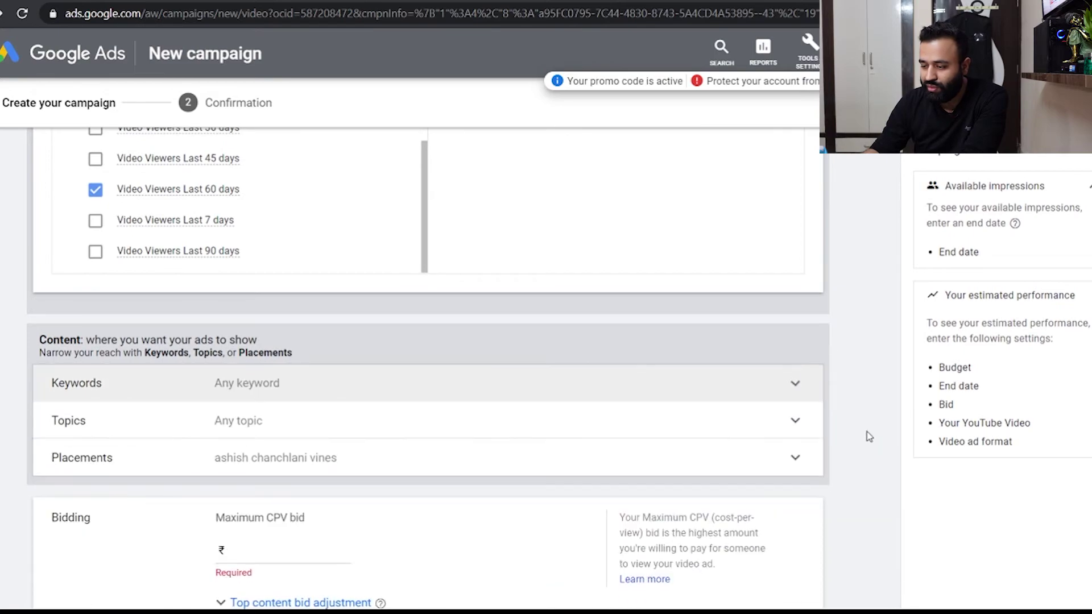
# Skip video ad creation, then save Video discovery ad as the campaign's ad format.
pyautogui.scroll(-5, 865, 433)
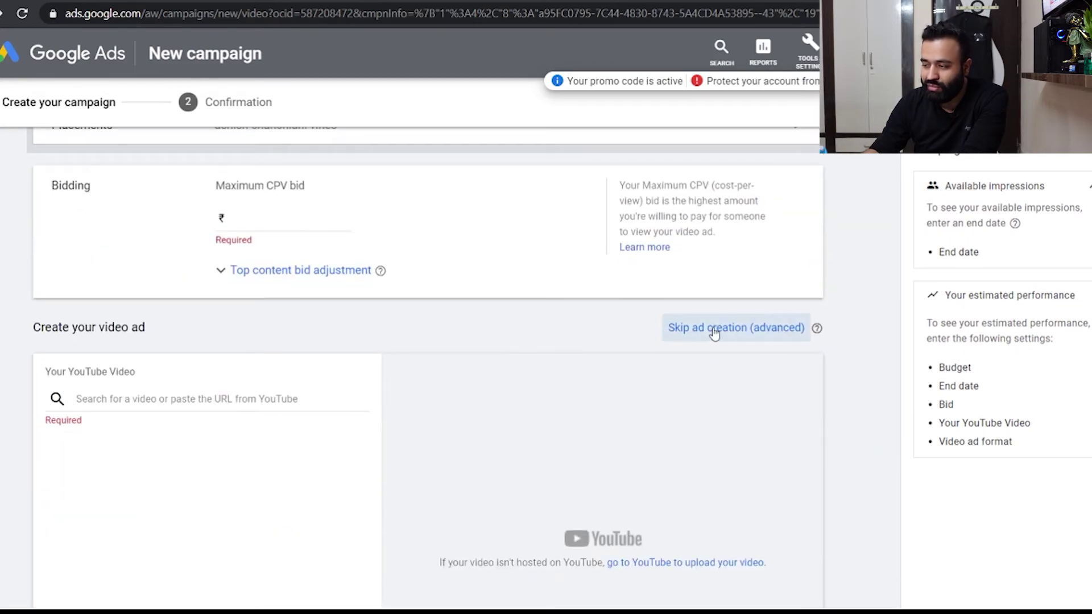
pyautogui.click(713, 328)
pyautogui.click(705, 371)
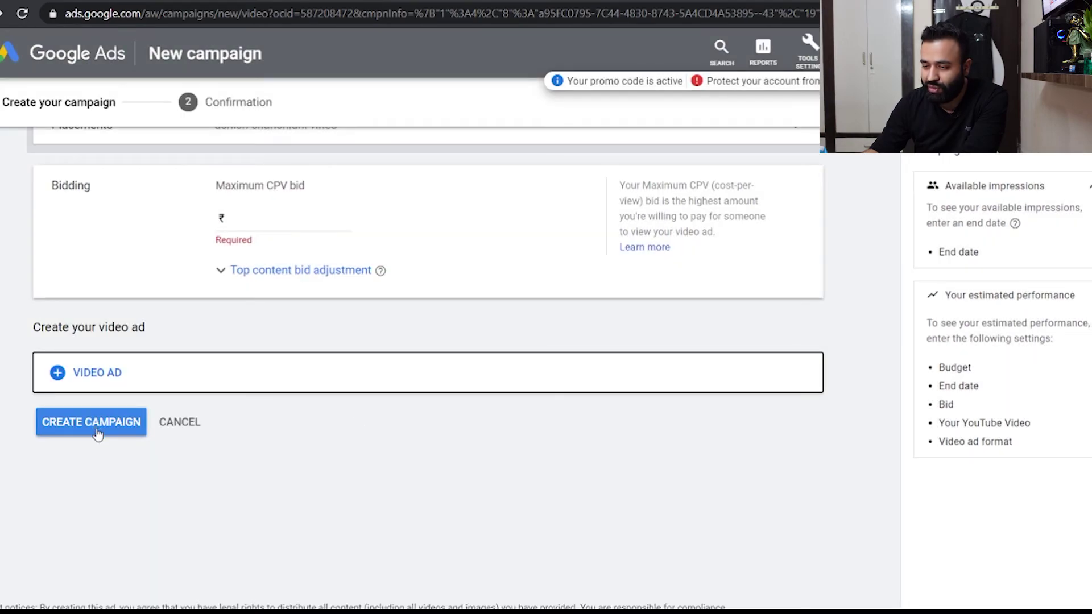
pyautogui.scroll(5, 94, 435)
pyautogui.scroll(-5, 94, 435)
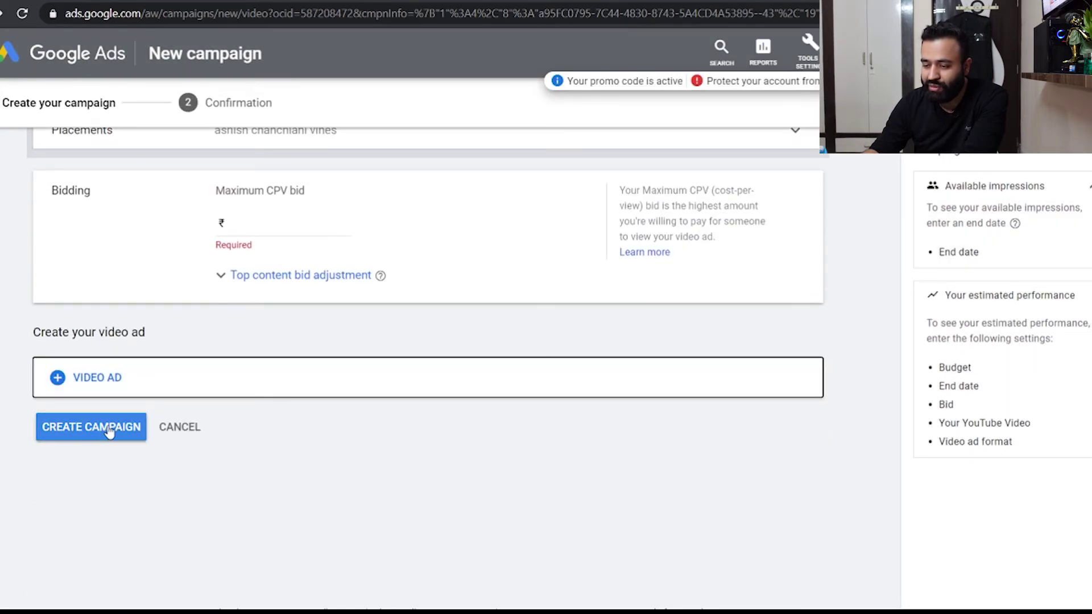
pyautogui.click(109, 430)
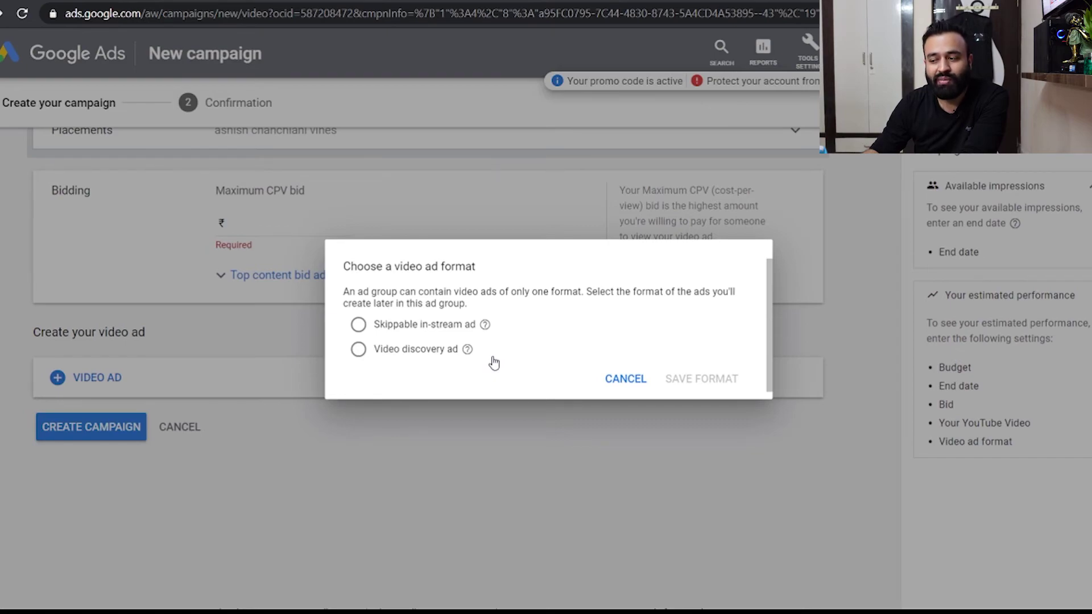
pyautogui.click(367, 356)
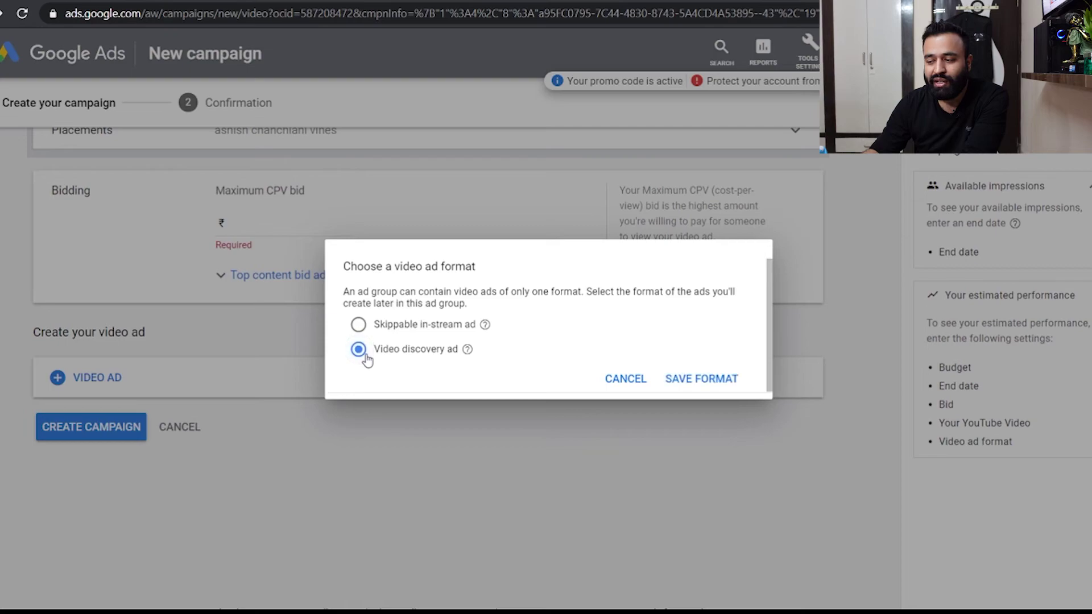
pyautogui.click(711, 377)
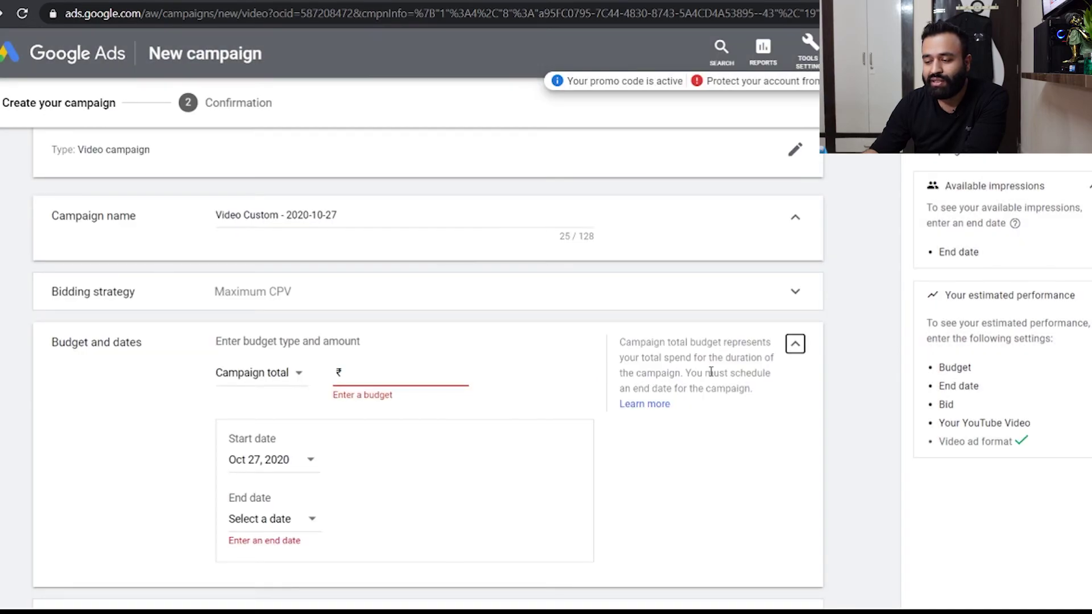
# Set a ₹10.00 total campaign budget with an end date of Oct 28, 2020.
pyautogui.click(391, 371)
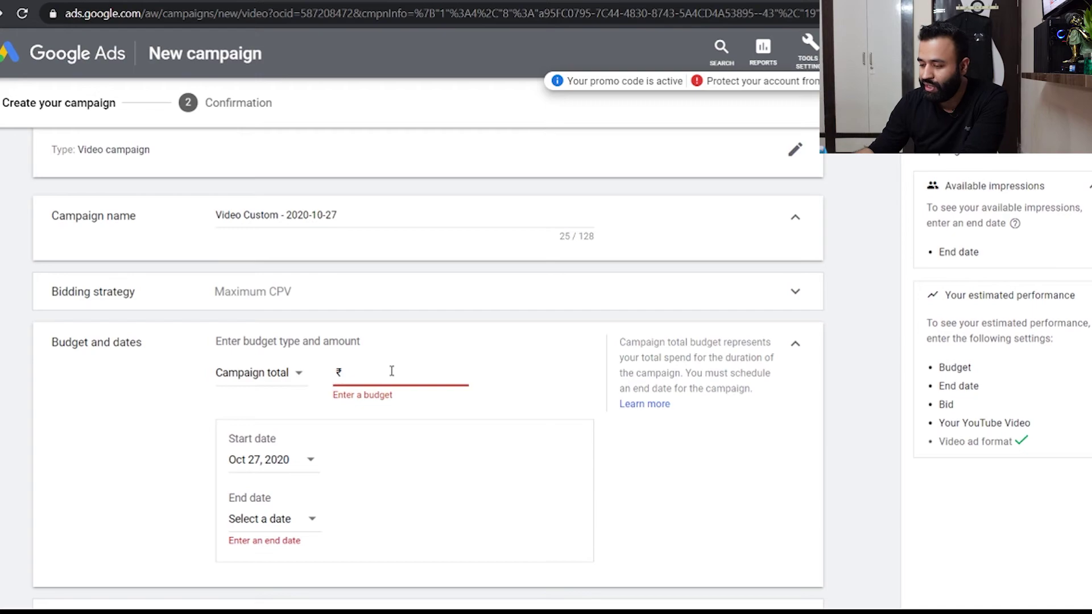
pyautogui.write('1000')
pyautogui.click(564, 395)
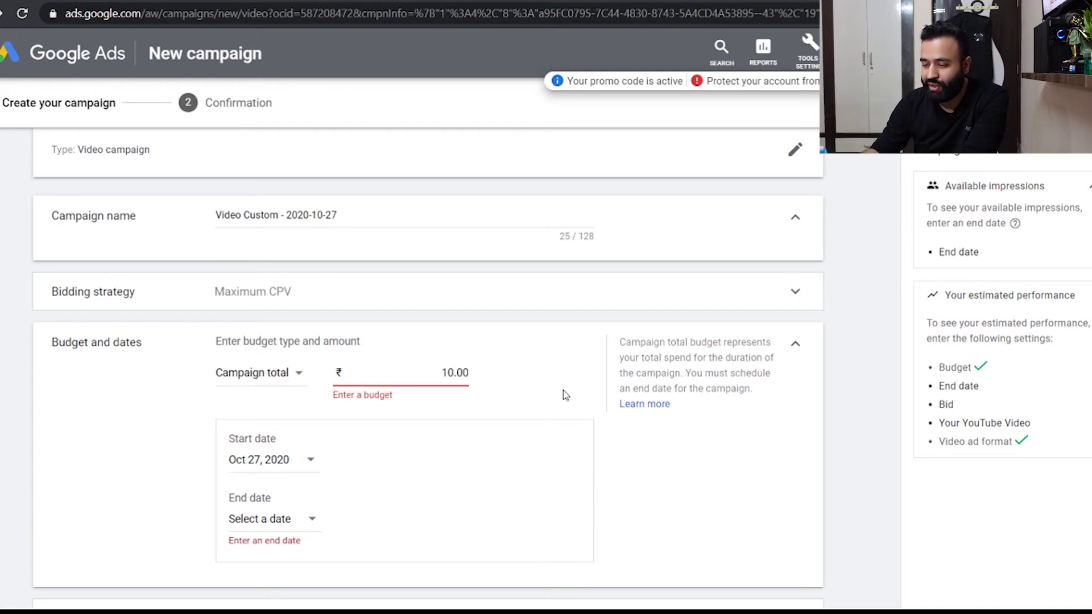
pyautogui.click(296, 522)
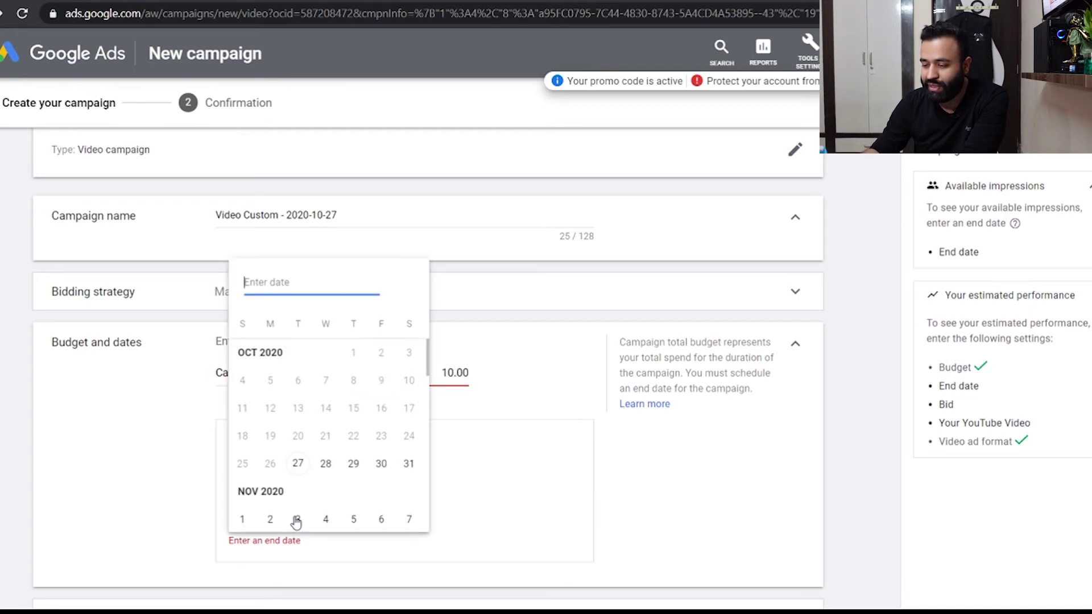
pyautogui.click(322, 463)
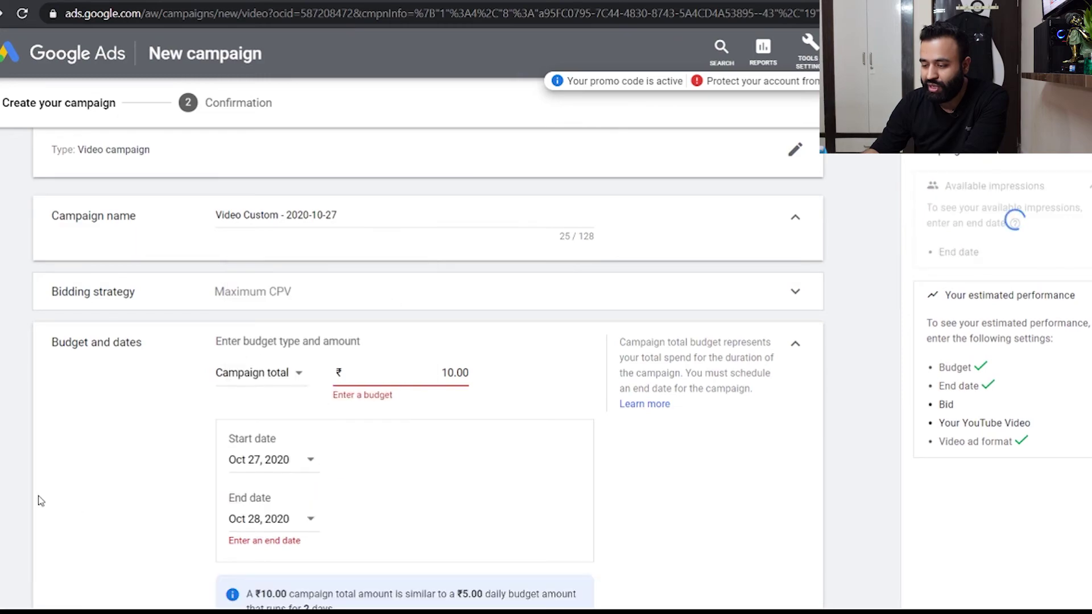
# Enter a ₹0.10 maximum CPV bid and create the campaign.
pyautogui.scroll(-15, 36, 500)
pyautogui.scroll(-8, 39, 501)
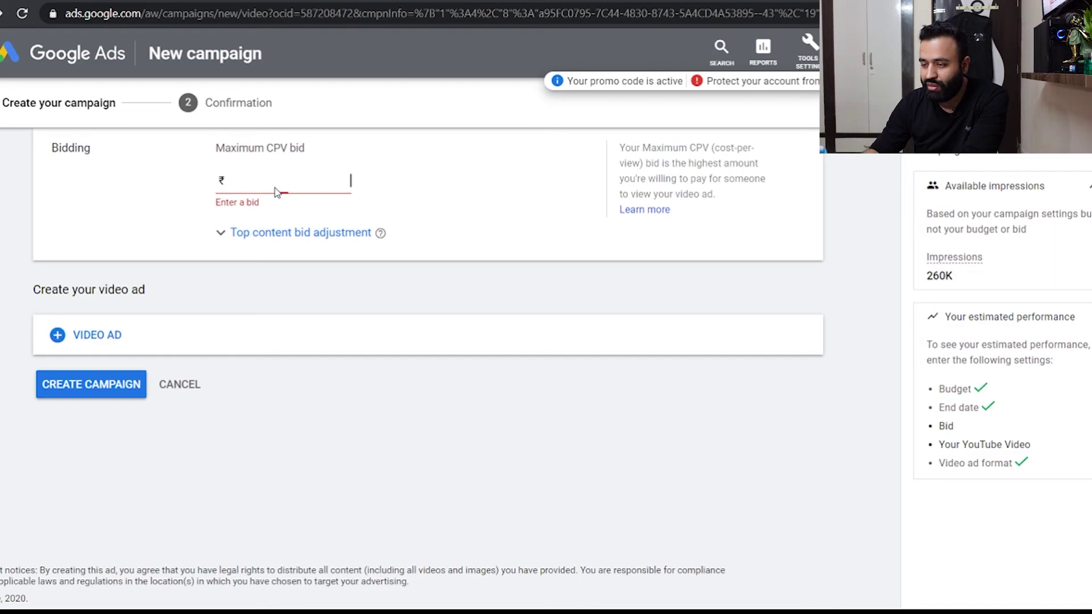
pyautogui.write('0.0')
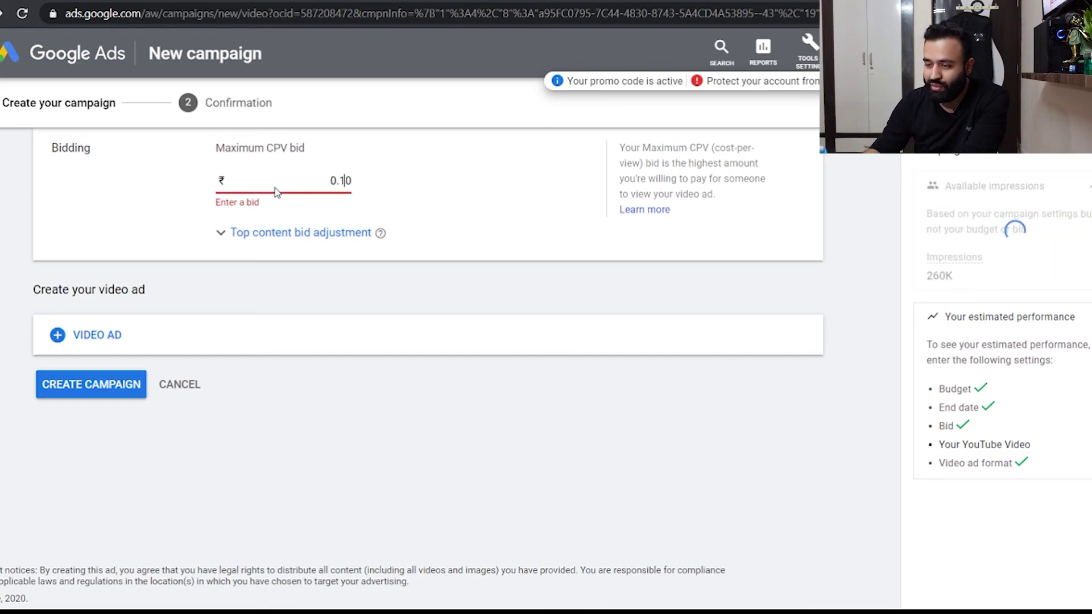
pyautogui.press('Left')
pyautogui.write('1')
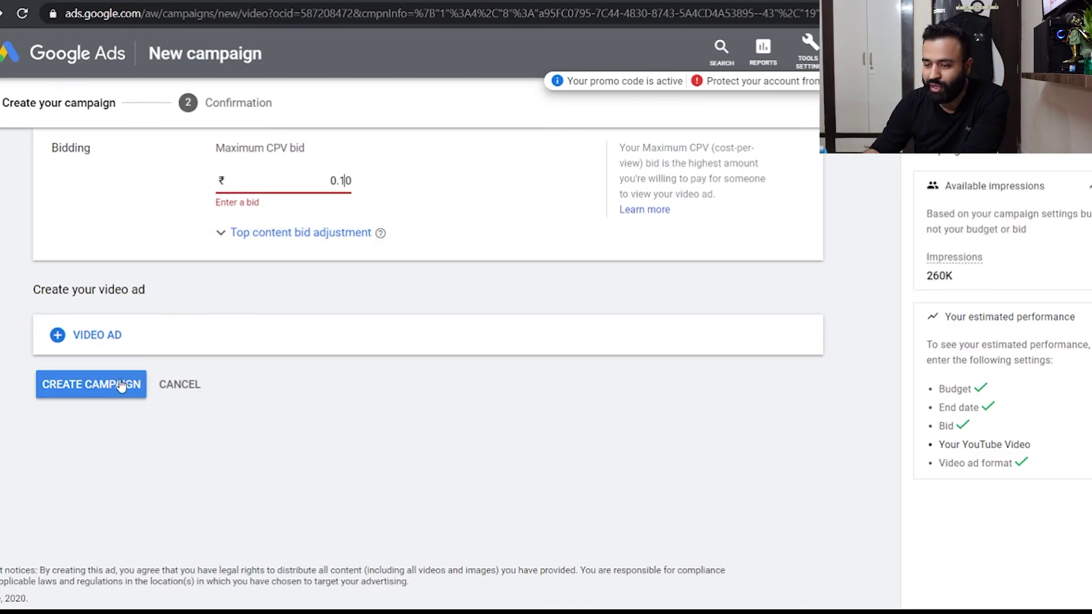
pyautogui.click(121, 385)
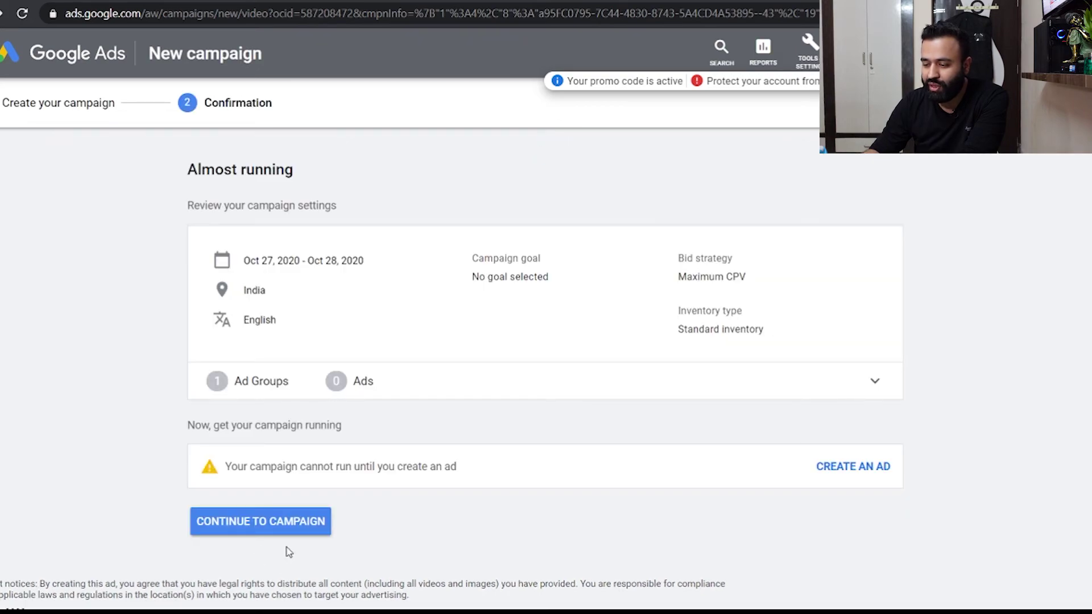
# Continue to the Video Custom - 2020-10-27 campaign and open a new audience exclusion under Audiences > Exclusions.
pyautogui.click(308, 526)
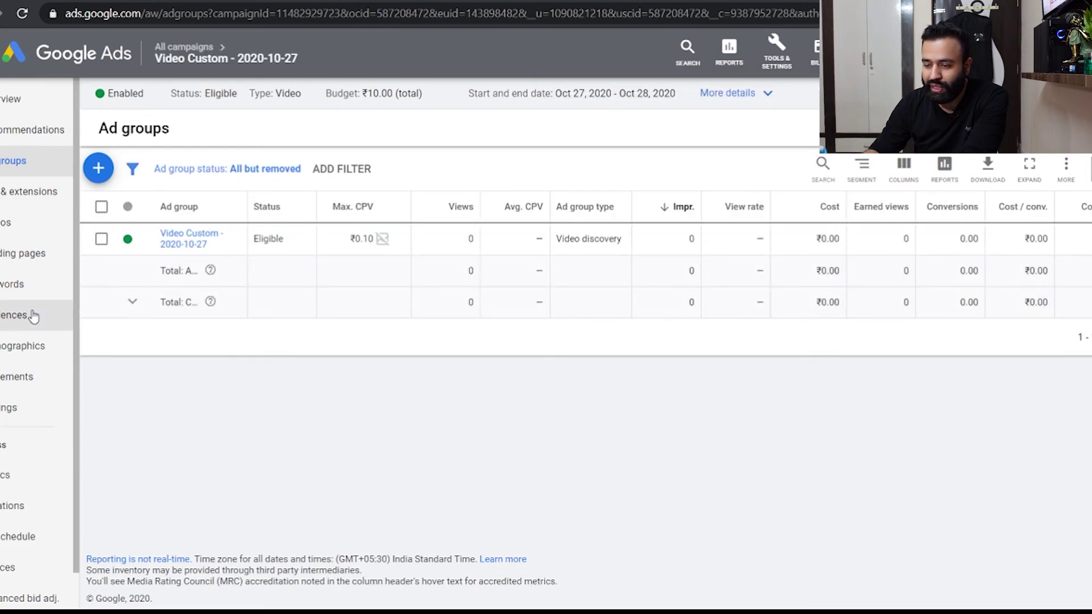
pyautogui.click(32, 316)
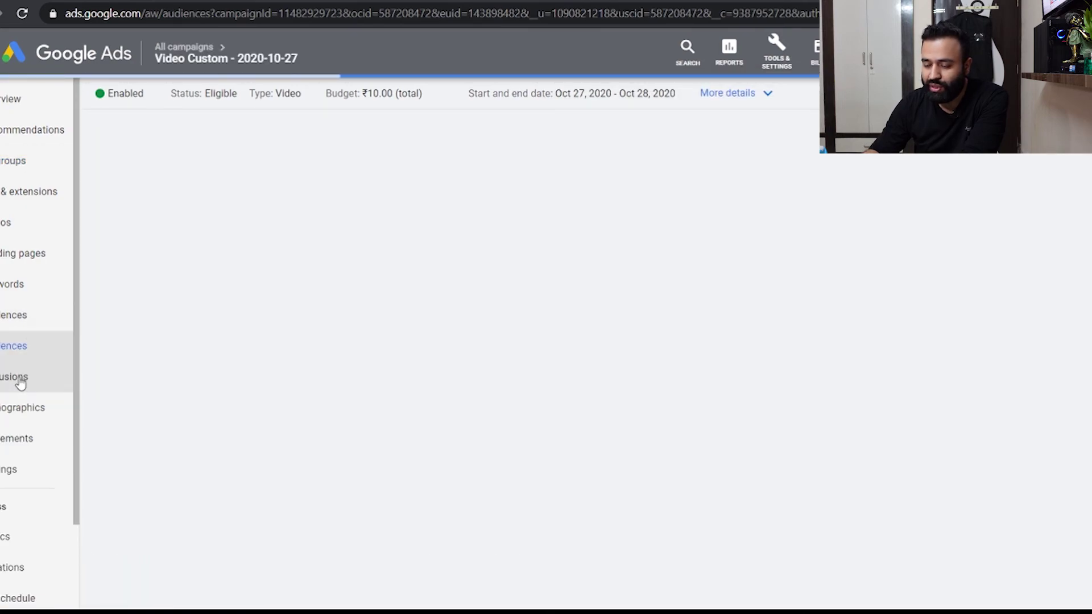
pyautogui.click(21, 380)
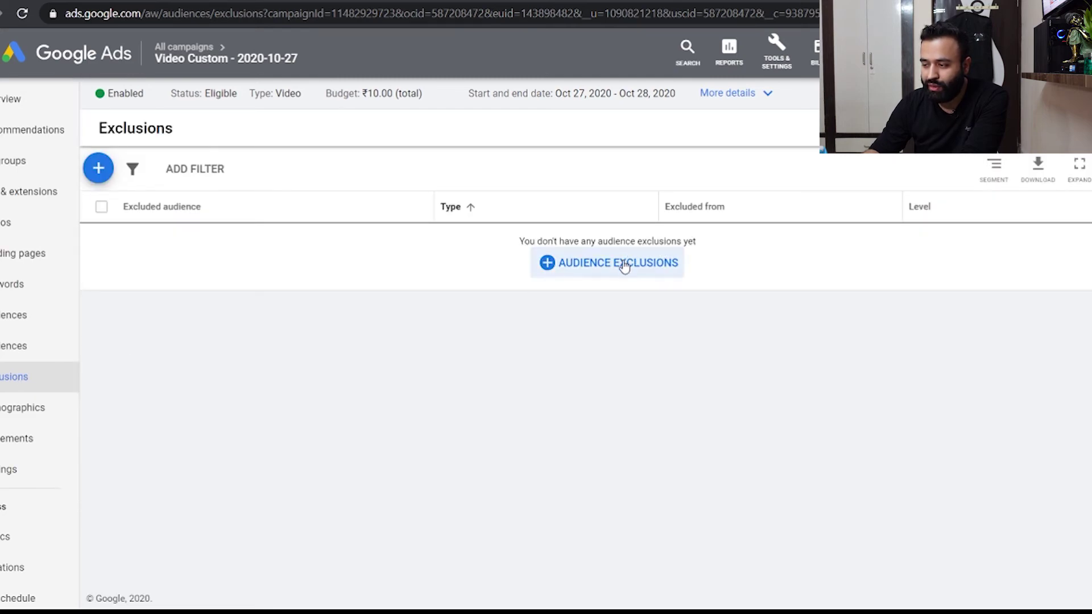
pyautogui.click(624, 264)
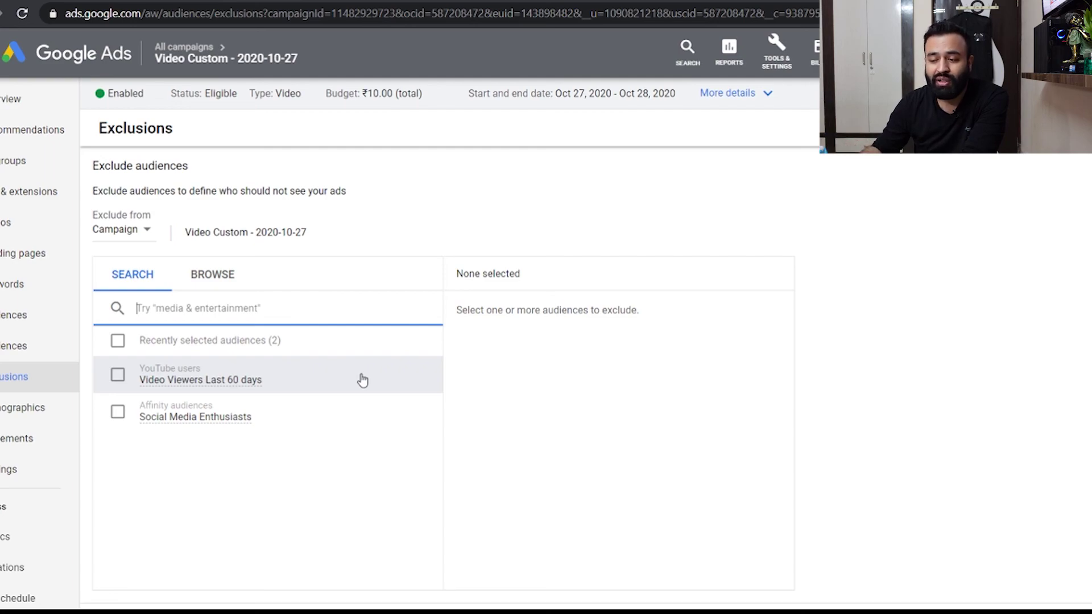
# Exclude Subscribers 540 days, found under Browse > How they have interacted with your business, and save.
pyautogui.click(222, 276)
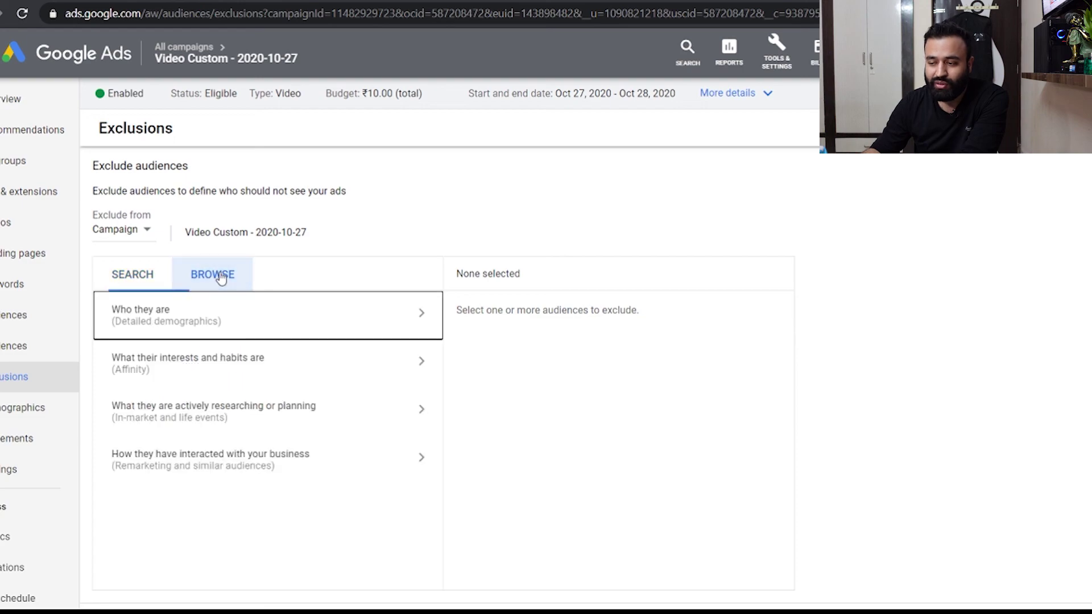
pyautogui.click(295, 461)
pyautogui.scroll(-2, 295, 462)
pyautogui.scroll(1, 295, 462)
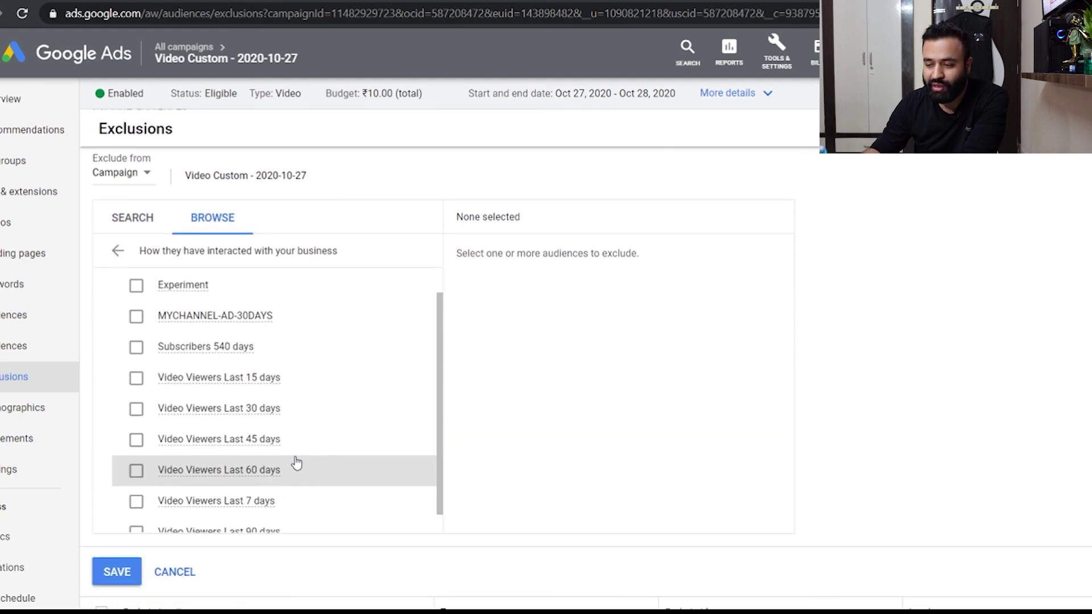
pyautogui.click(137, 348)
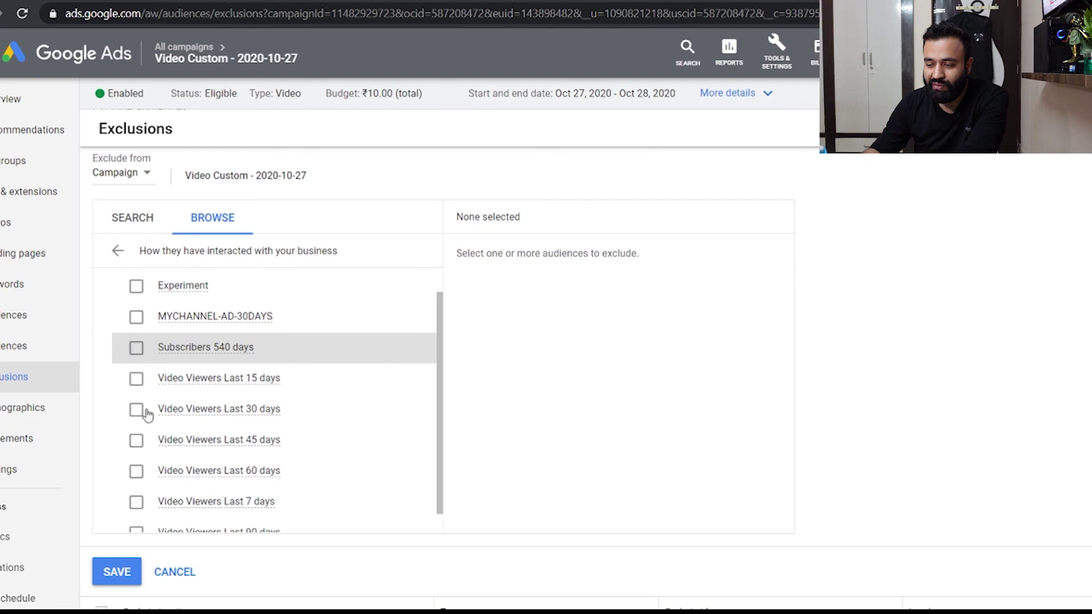
pyautogui.click(119, 575)
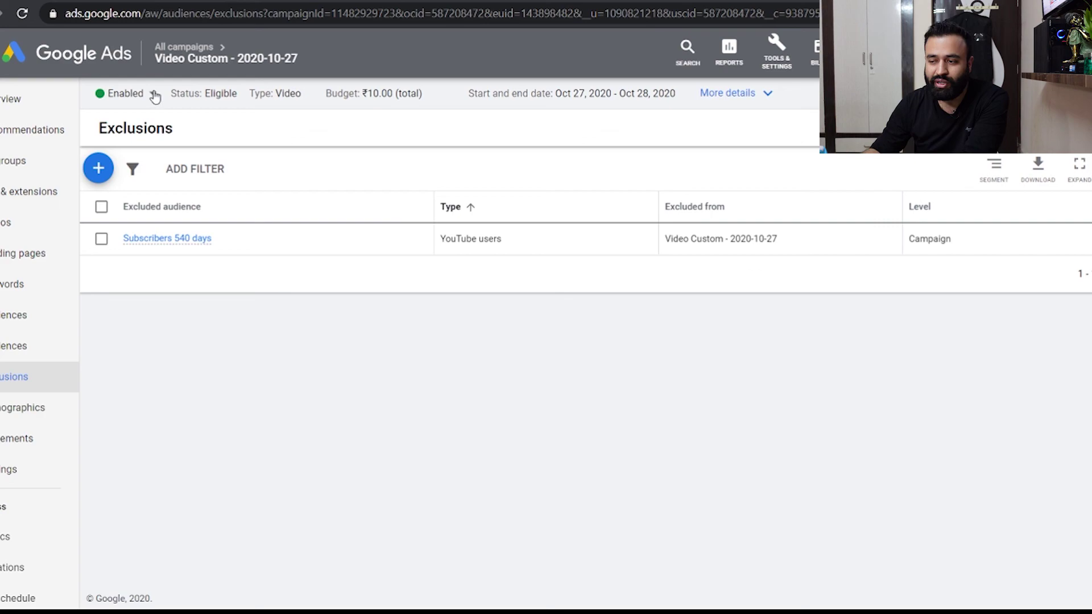
pyautogui.click(154, 96)
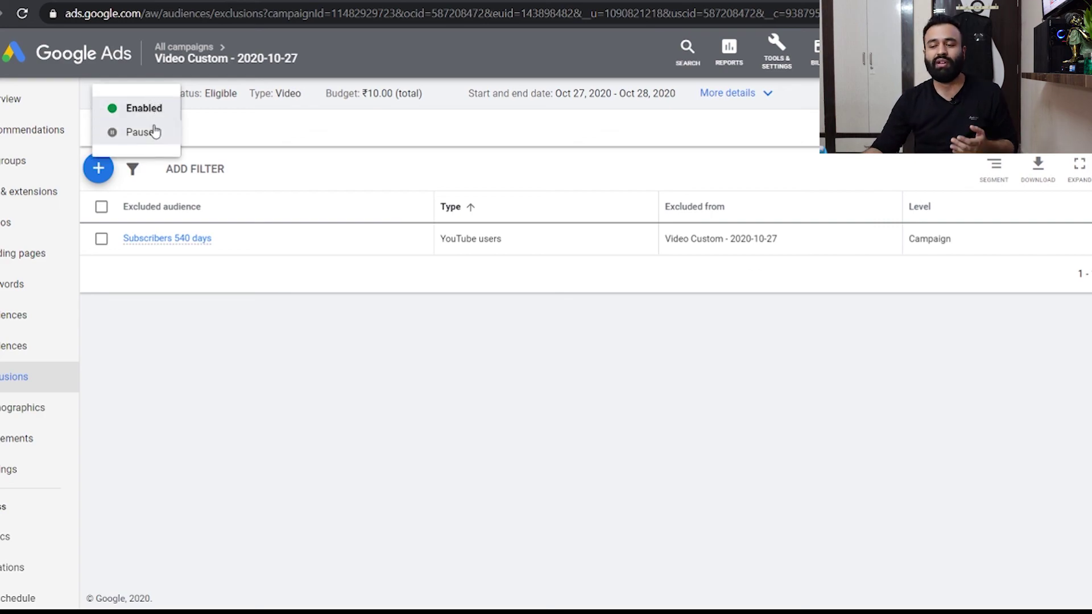